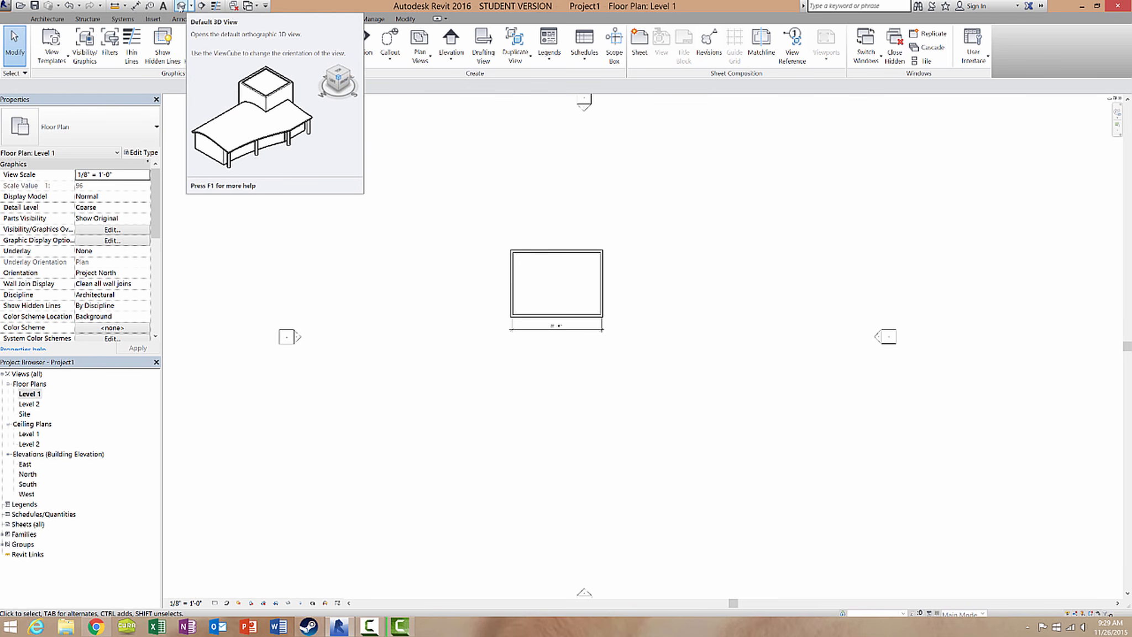
Open the default 3D view of the four-wall model and orient it to the front
click(180, 6)
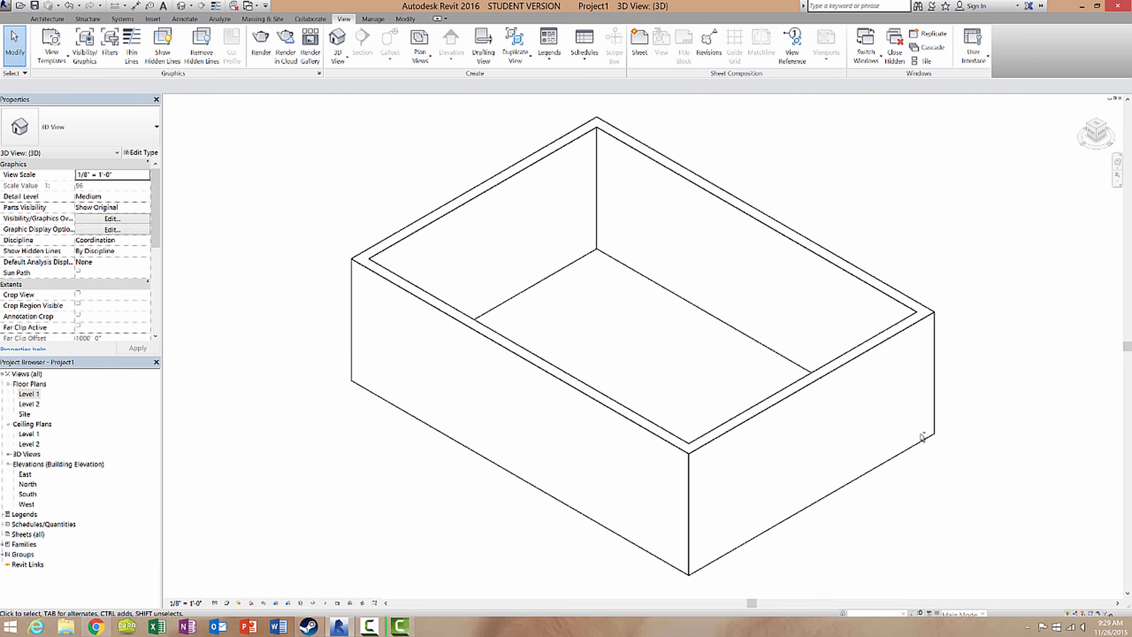
shift+middle_drag(922, 436, 865, 404)
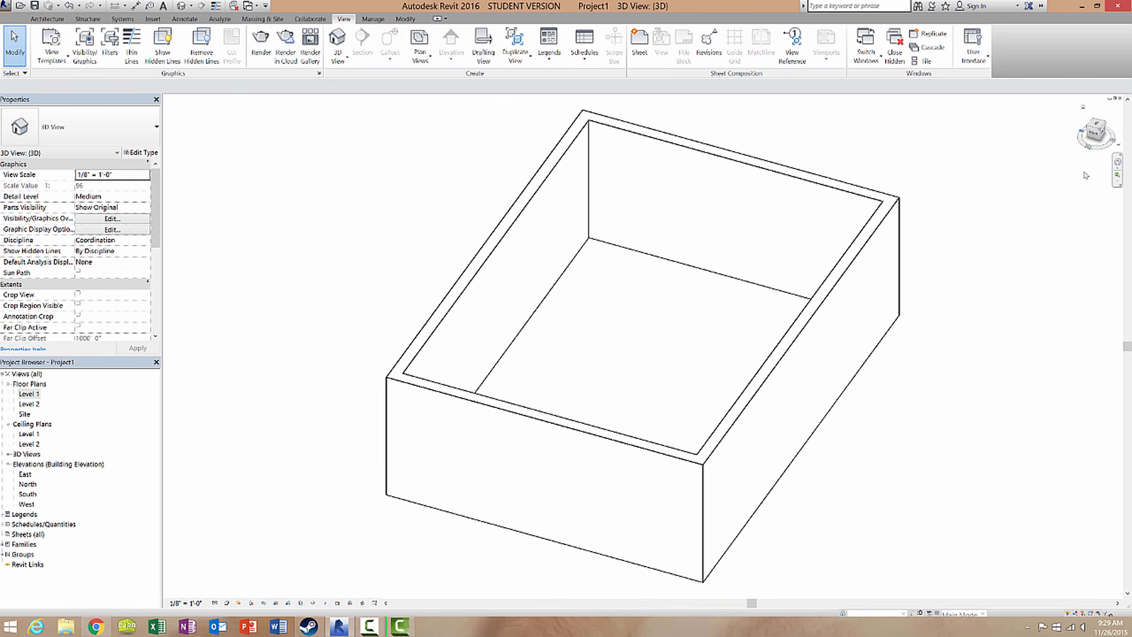
click(1096, 135)
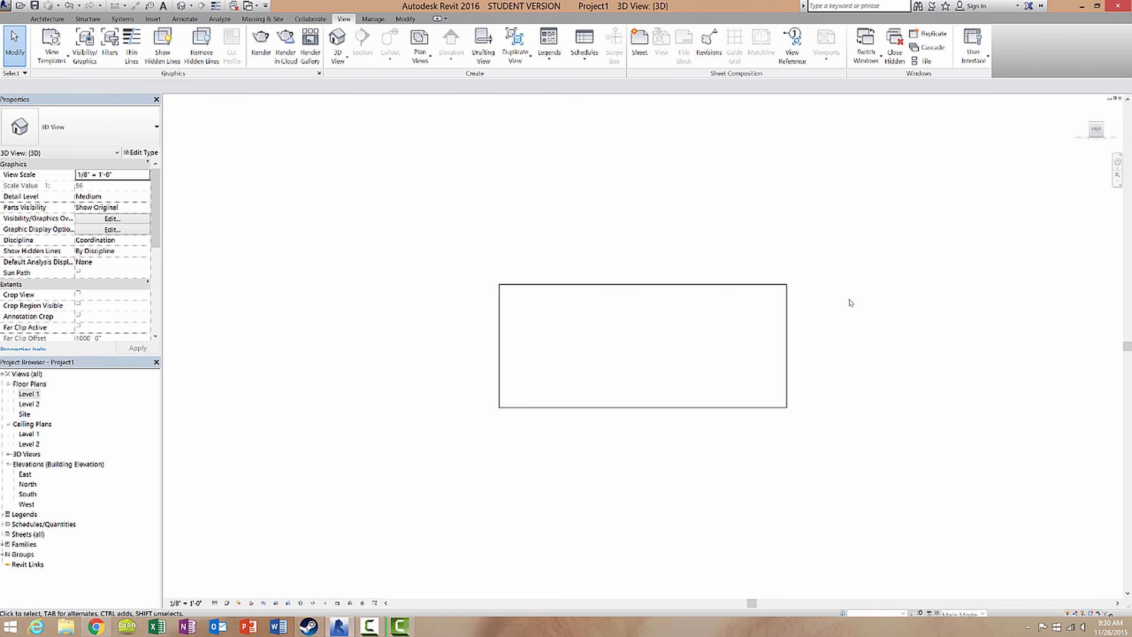
Examine the walls closely from the front, then from low and elevated angles around the model
mouse_move(849, 303)
middle_down()
mouse_move(544, 302)
mouse_move(1074, 305)
mouse_move(601, 298)
mouse_move(1048, 313)
mouse_move(611, 311)
mouse_move(1016, 326)
mouse_move(745, 311)
mouse_move(862, 294)
mouse_move(866, 334)
mouse_move(651, 306)
mouse_move(879, 319)
mouse_move(722, 364)
mouse_move(743, 230)
mouse_move(869, 375)
mouse_move(679, 266)
mouse_move(794, 336)
mouse_move(811, 296)
mouse_move(889, 296)
mouse_move(840, 297)
middle_up()
scroll(680, 374, up, 4)
scroll(687, 382, down, 5)
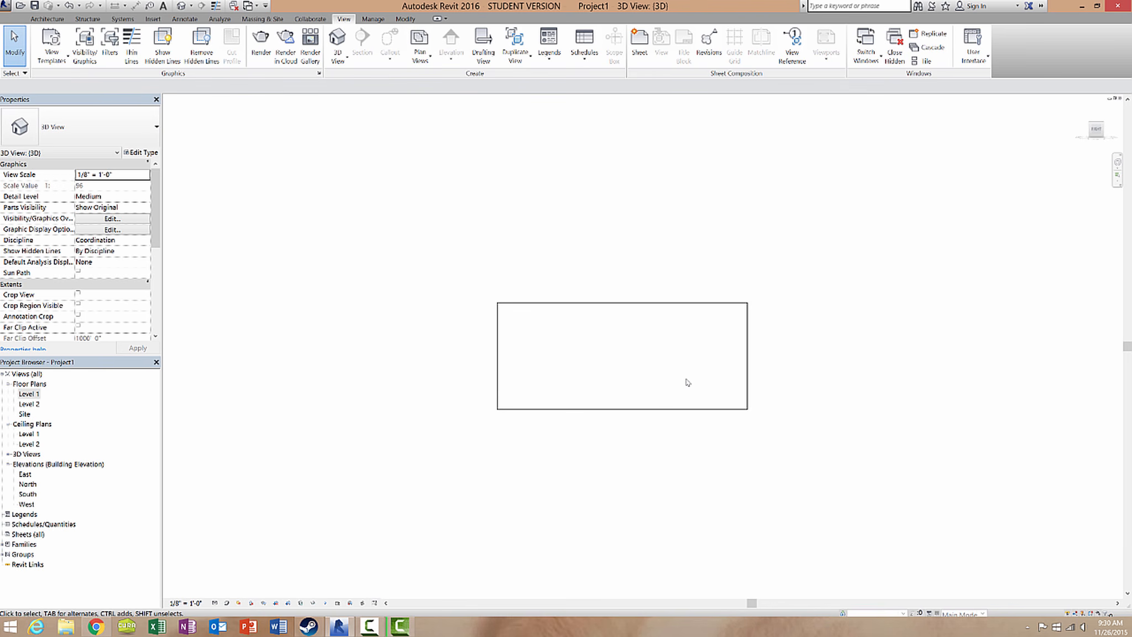
scroll(688, 384, up, 3)
scroll(691, 387, down, 3)
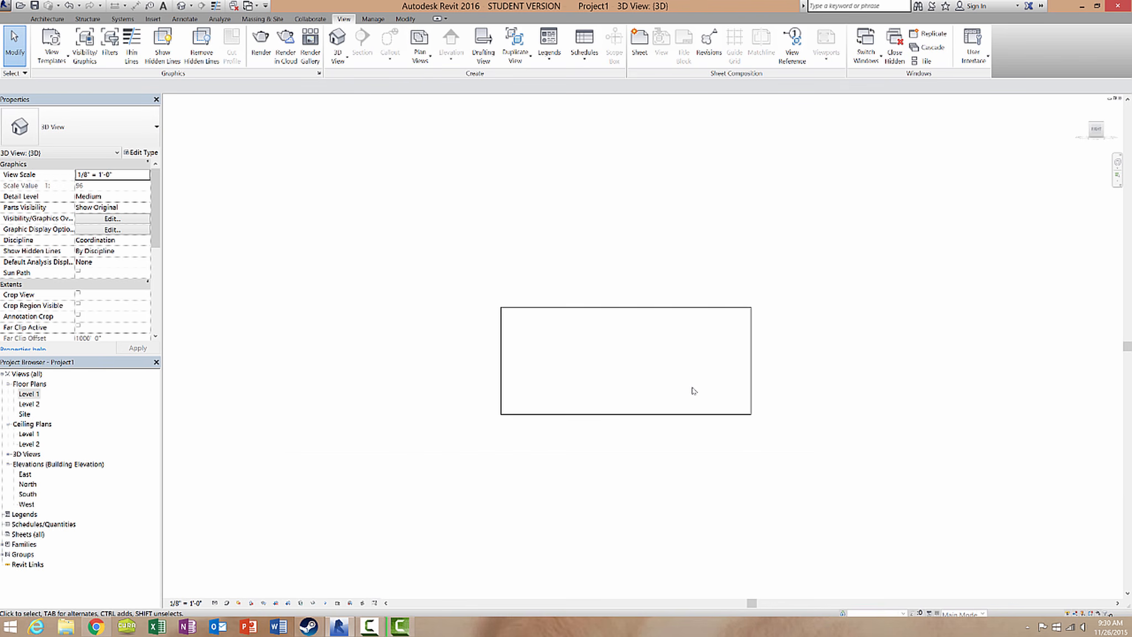
scroll(692, 390, up, 3)
scroll(691, 390, down, 3)
middle_drag(667, 419, 669, 379)
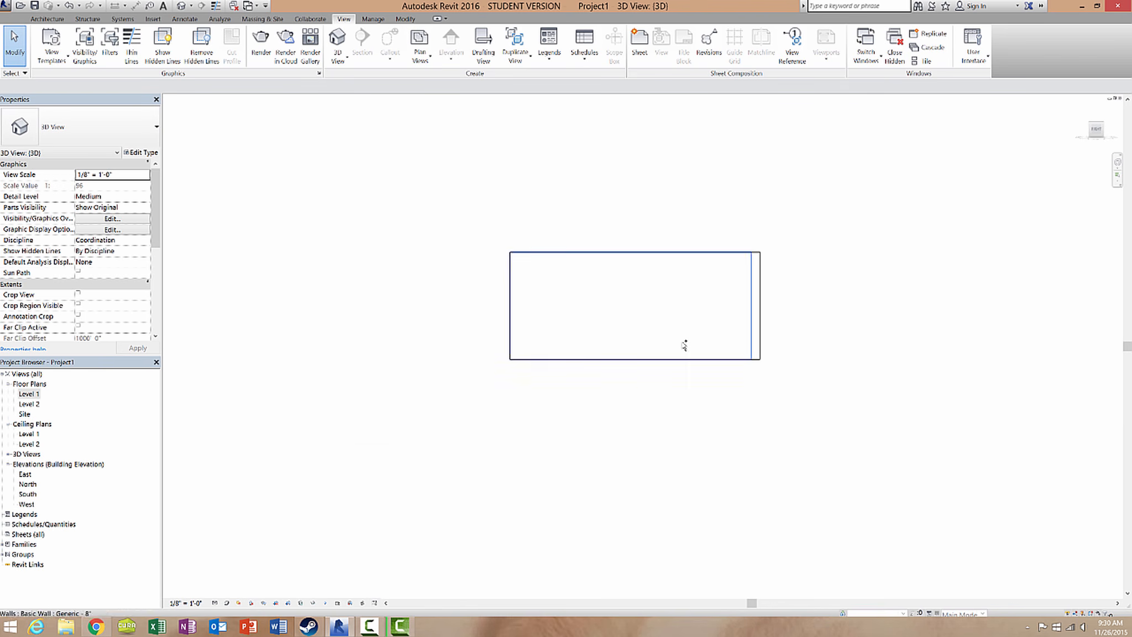
scroll(682, 346, up, 1)
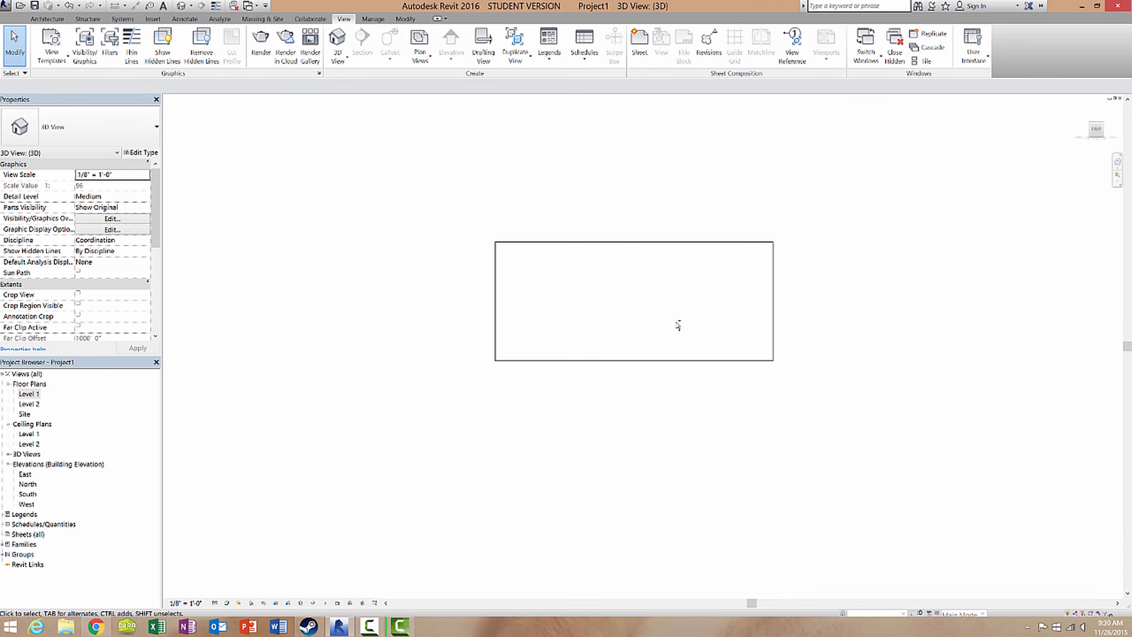
shift+middle_drag(636, 316, 967, 295)
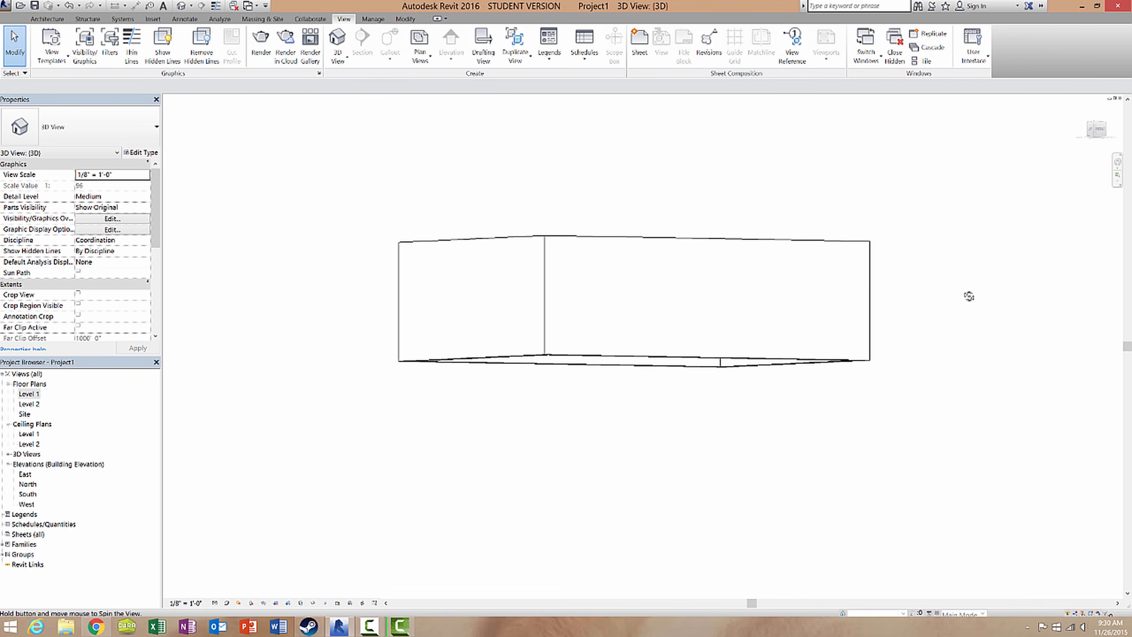
shift+middle_drag(616, 318, 575, 197)
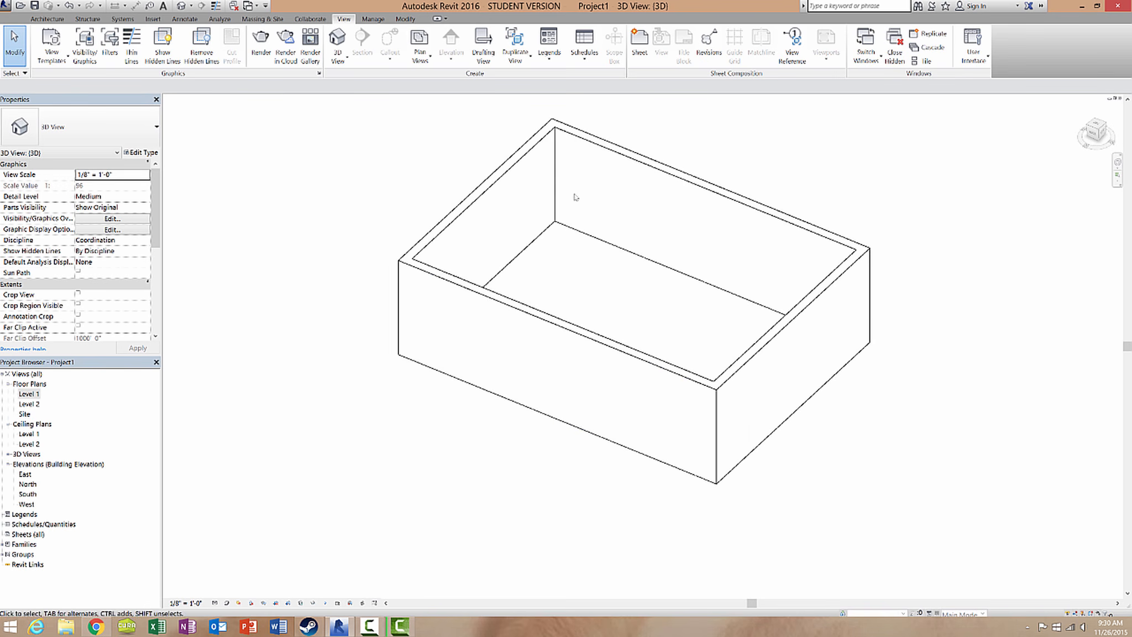
shift+middle_drag(641, 359, 693, 351)
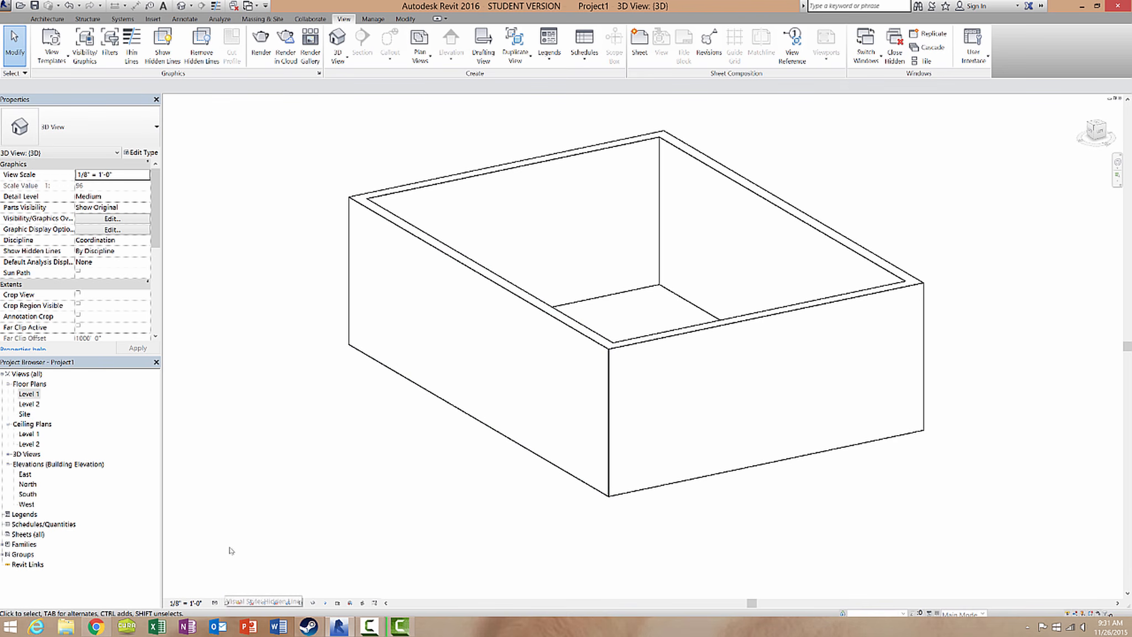
Display the 3D view in the Wireframe visual style, then in Hidden Line, and look around the walls in each
click(227, 603)
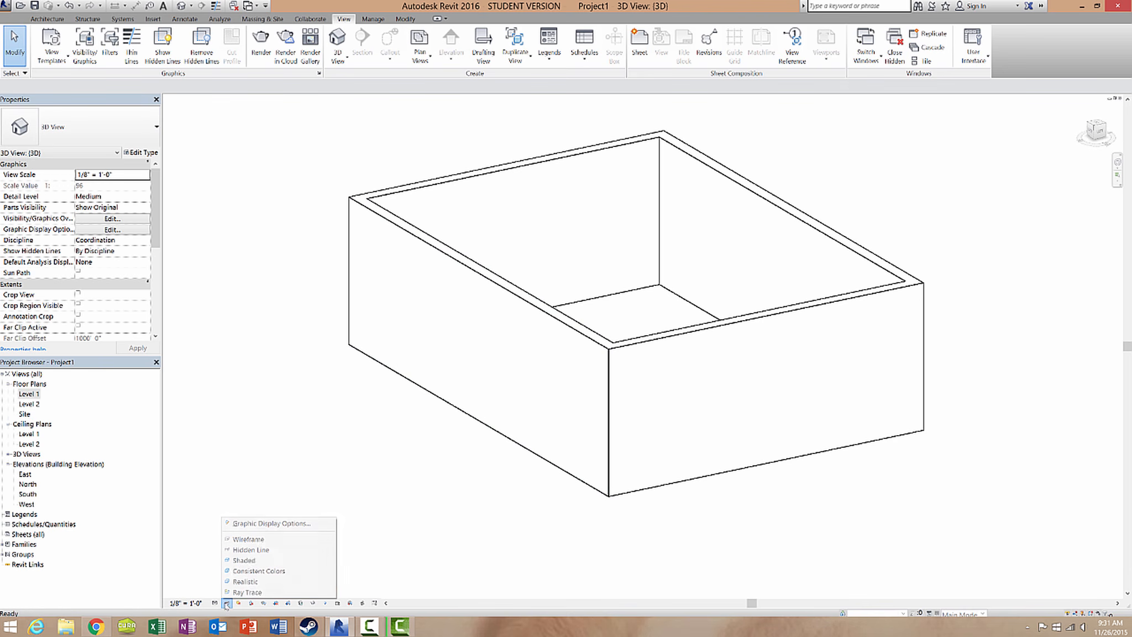
click(249, 540)
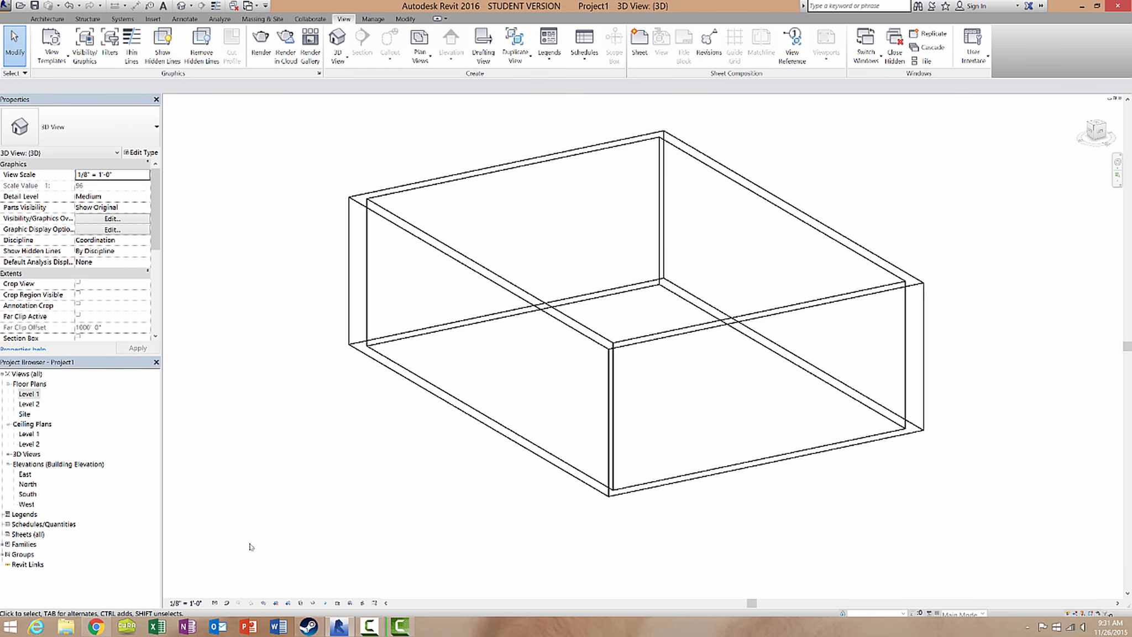
shift+middle_drag(655, 518, 701, 544)
click(226, 604)
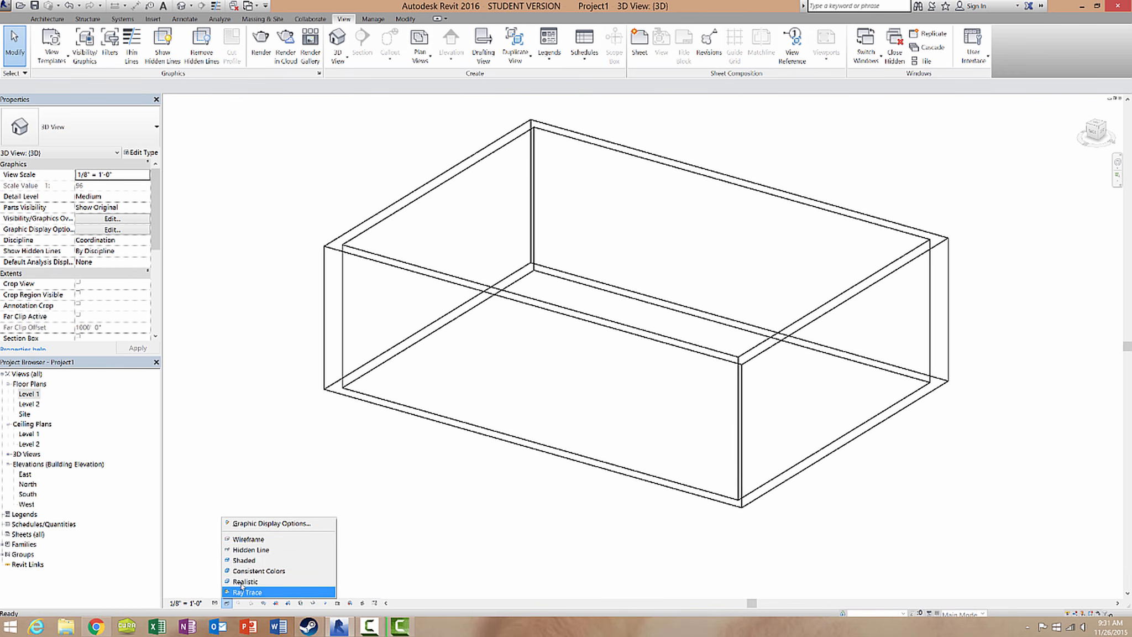
click(251, 551)
mouse_move(366, 536)
shift+middle_down()
mouse_move(544, 513)
mouse_move(404, 492)
mouse_move(588, 353)
mouse_move(601, 303)
mouse_move(585, 367)
mouse_move(548, 409)
mouse_move(587, 418)
mouse_move(639, 399)
mouse_move(678, 366)
mouse_move(607, 437)
mouse_move(669, 457)
mouse_move(341, 548)
mouse_move(399, 576)
mouse_move(684, 538)
mouse_move(762, 351)
mouse_move(693, 229)
mouse_move(447, 483)
mouse_move(454, 500)
shift+middle_up()
Display the 3D view in the Shaded visual style, then in Consistent Colors, and compare the walls from several angles
click(227, 602)
click(259, 559)
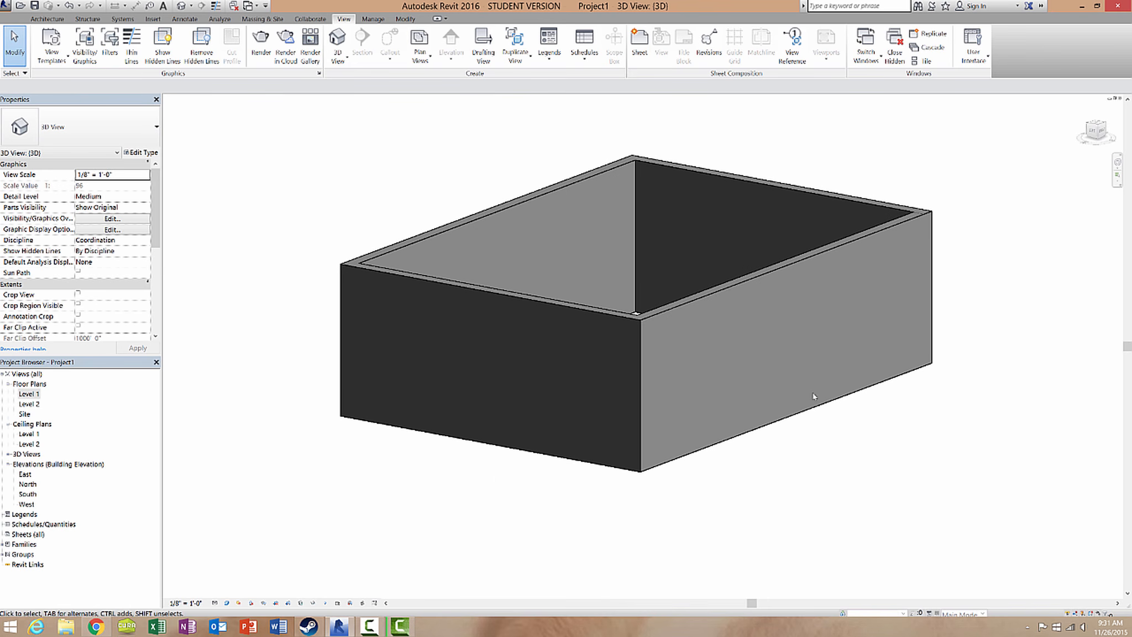
mouse_move(648, 482)
shift+middle_down()
mouse_move(551, 361)
mouse_move(640, 422)
mouse_move(508, 523)
mouse_move(458, 515)
mouse_move(758, 522)
mouse_move(816, 497)
mouse_move(756, 512)
mouse_move(576, 479)
mouse_move(658, 512)
mouse_move(514, 535)
shift+middle_up()
click(227, 603)
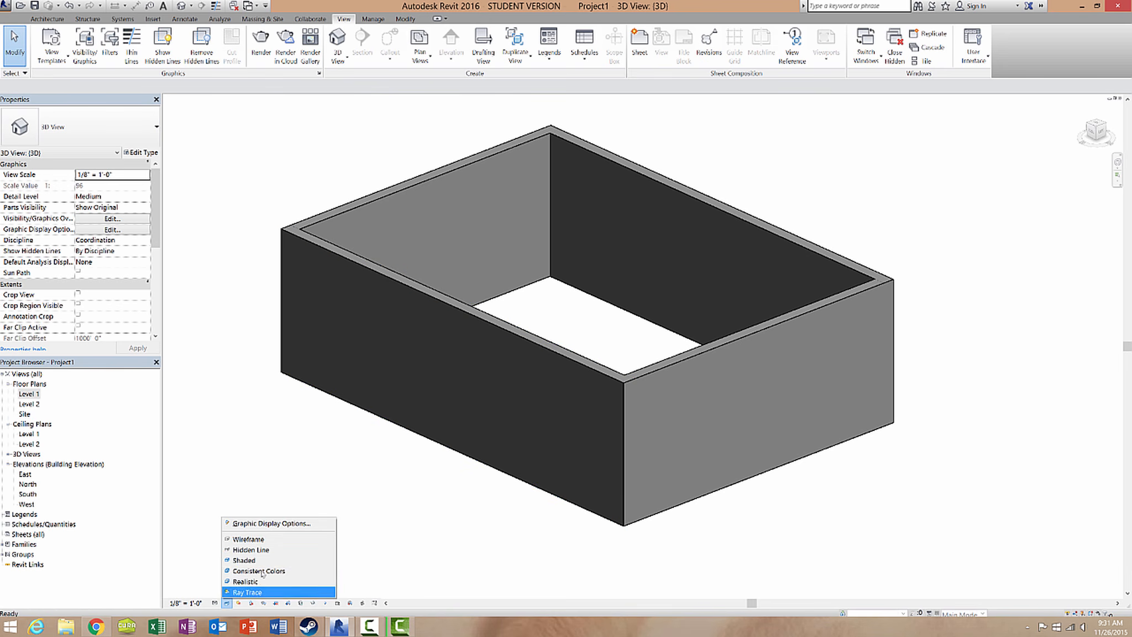
click(248, 573)
shift+middle_drag(423, 561, 614, 521)
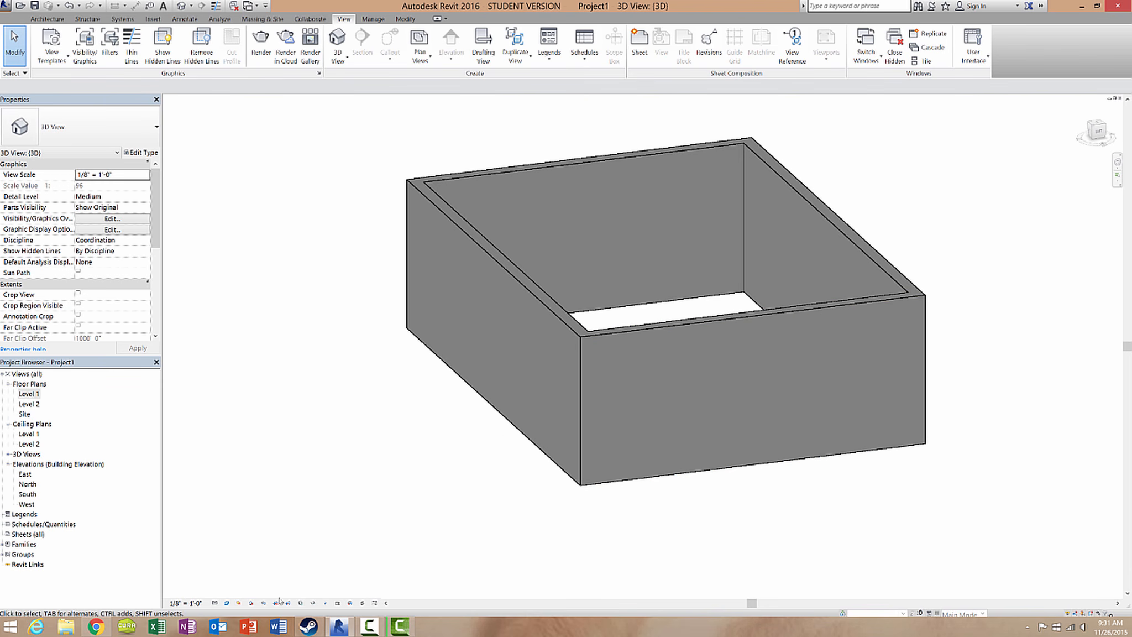
Set the 3D view's visual style to Realistic and inspect the walls from different angles
click(226, 603)
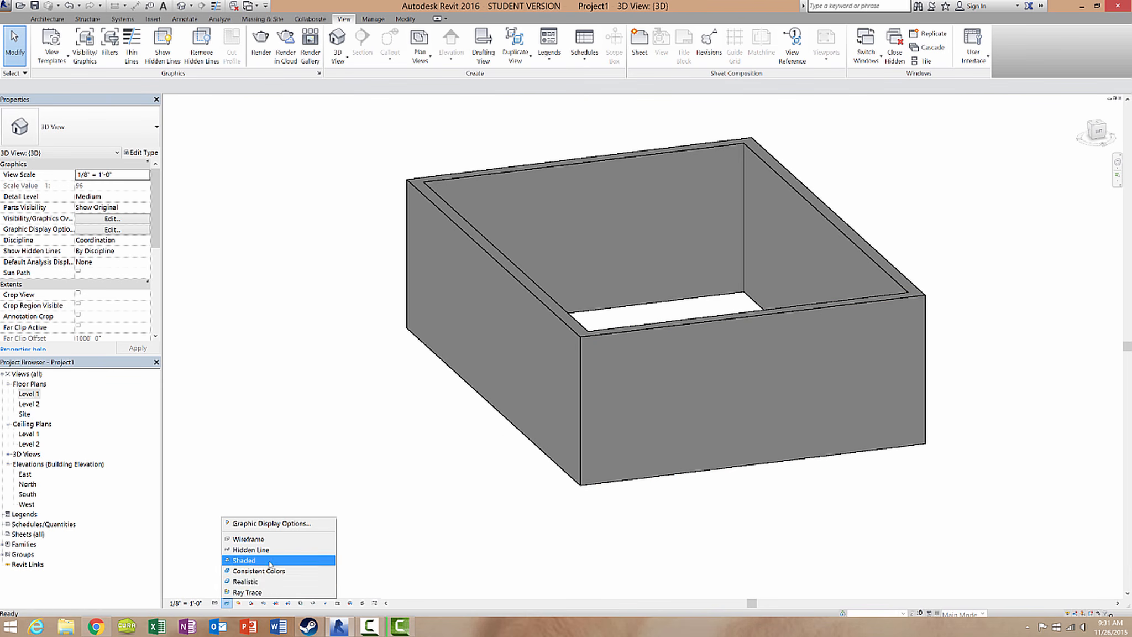
click(277, 587)
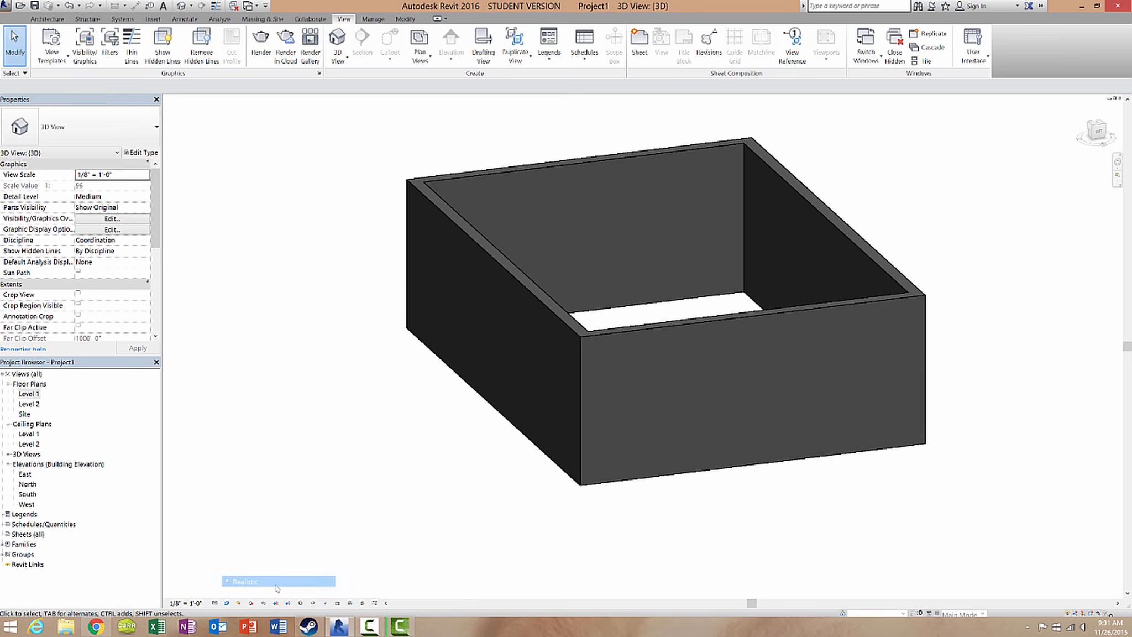
shift+middle_drag(684, 531, 728, 473)
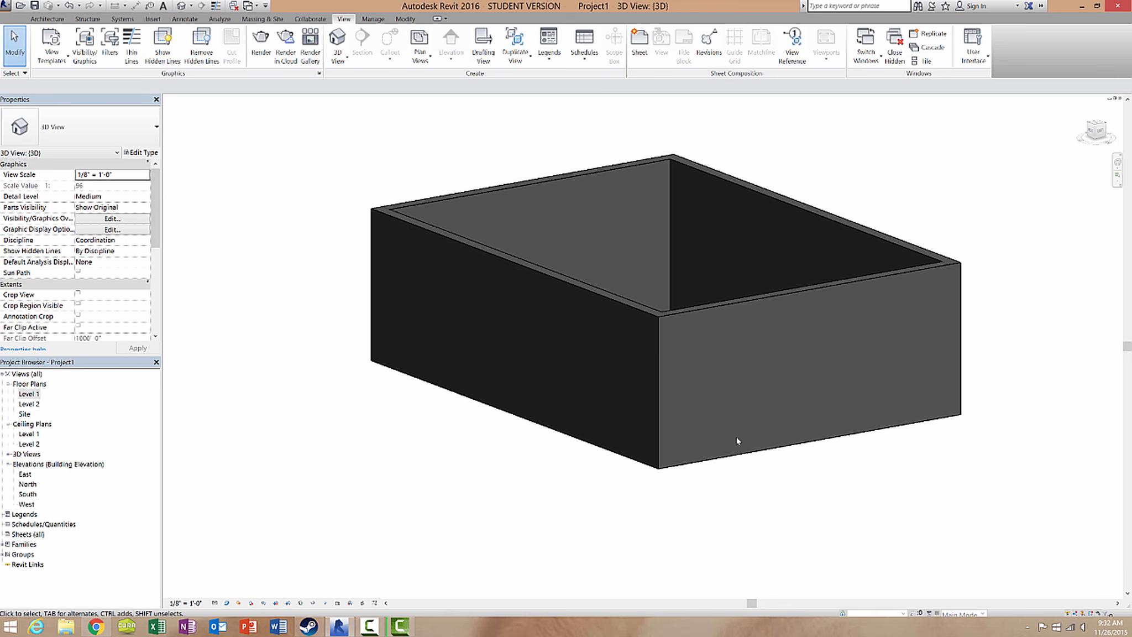
shift+middle_drag(765, 370, 715, 457)
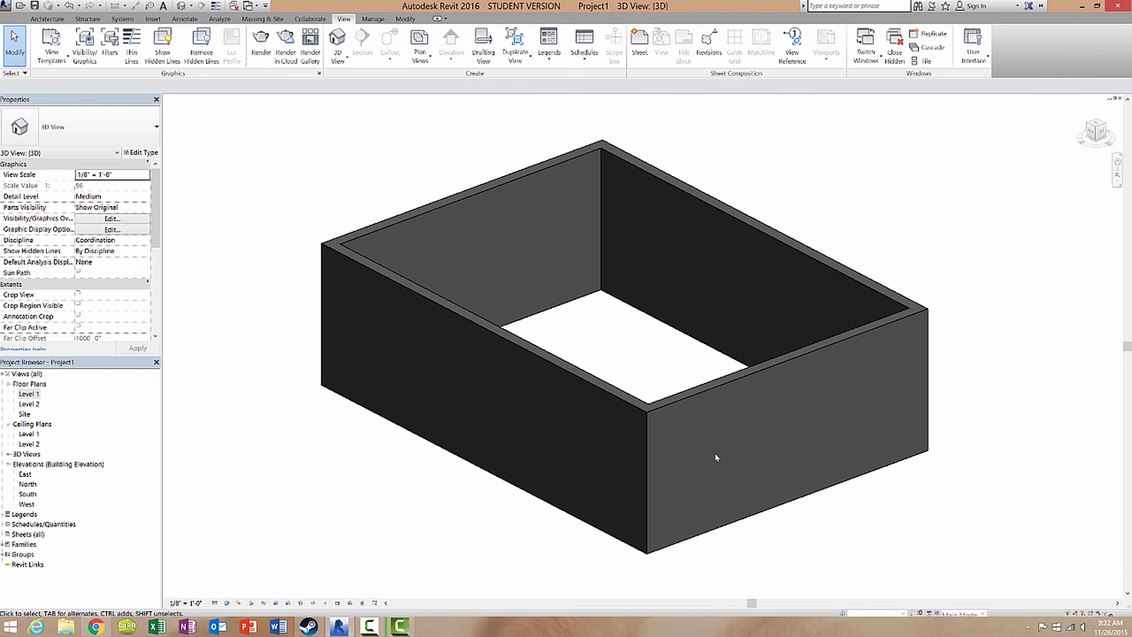
Render the 3D view in the Ray Trace visual style and inspect the shading on the walls
click(226, 603)
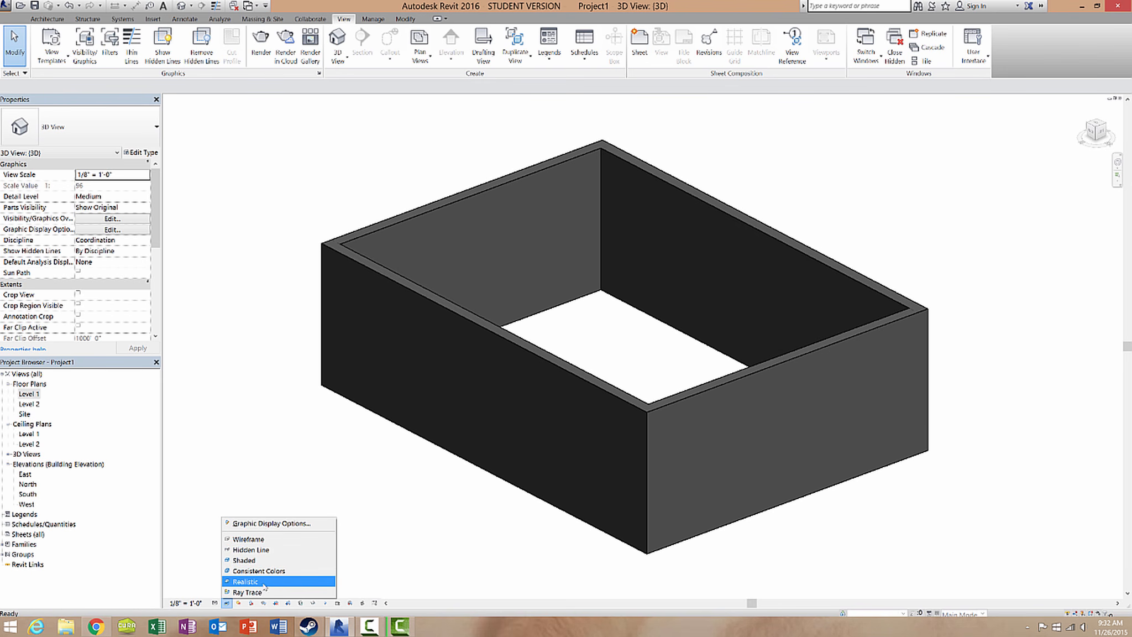
click(247, 591)
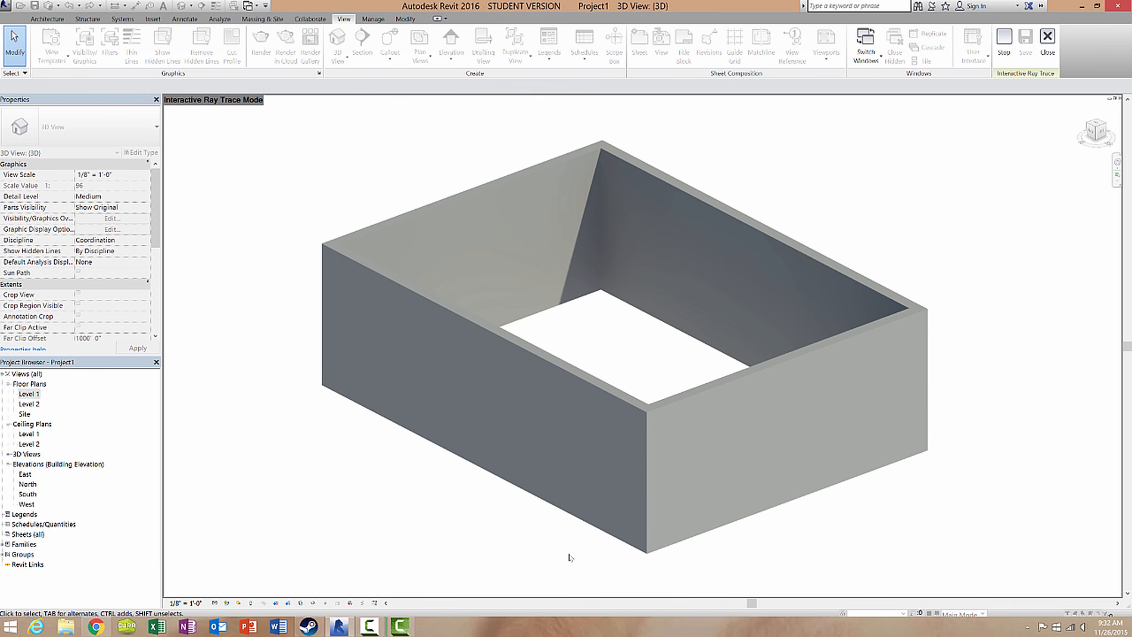
shift+middle_drag(630, 394, 637, 383)
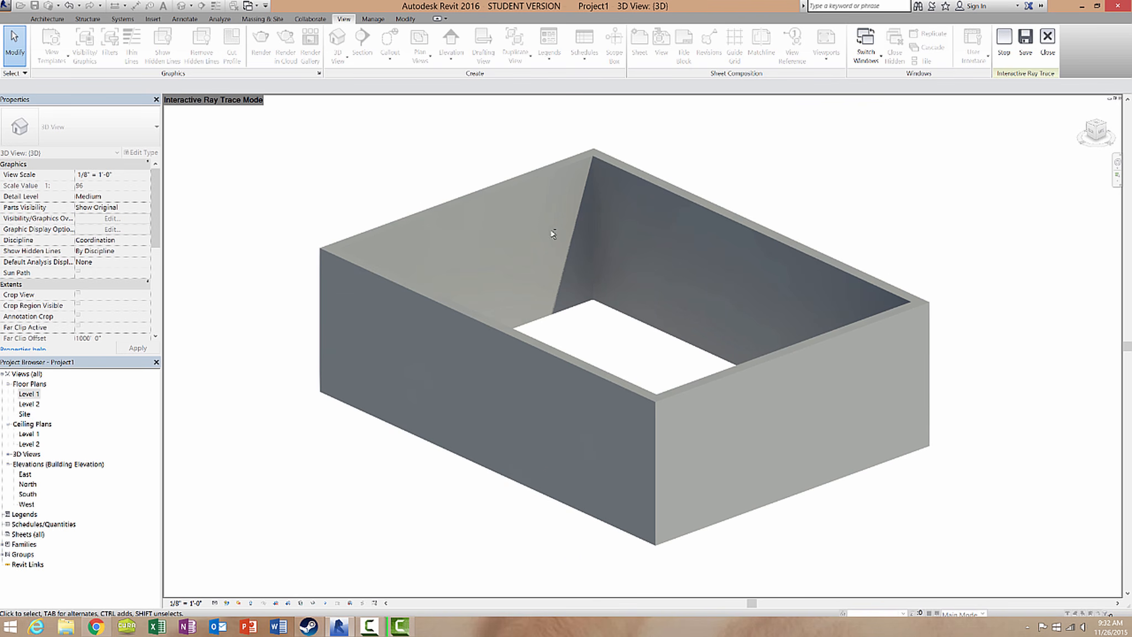
shift+middle_drag(613, 335, 583, 371)
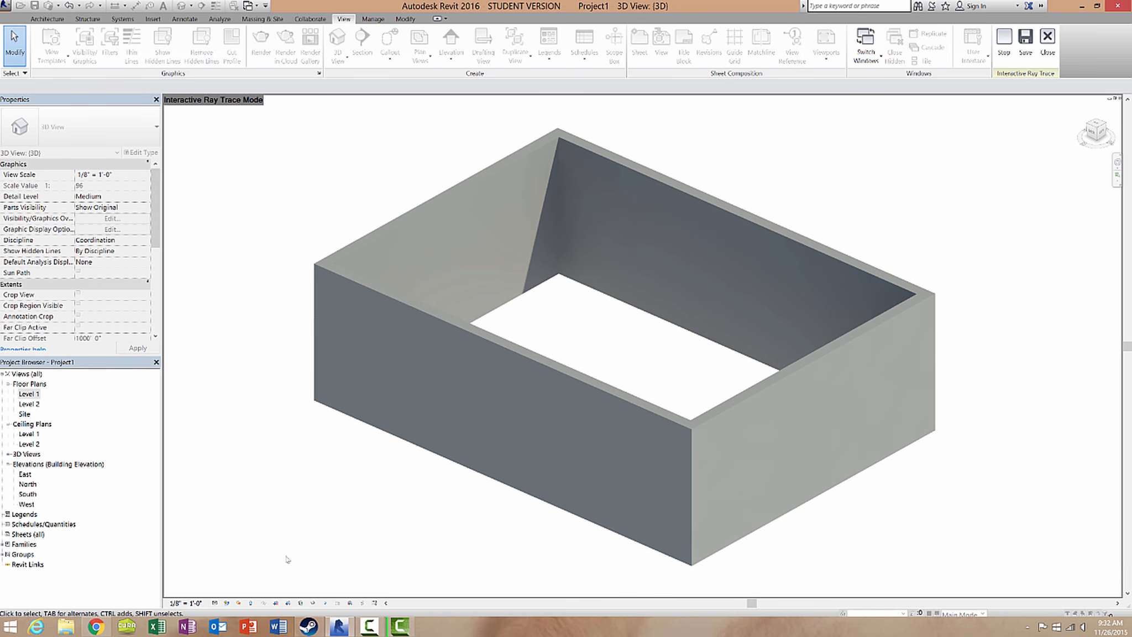
Set the 3D view's visual style to Hidden Line and open the Level 1 floor plan centred on the walls
click(227, 602)
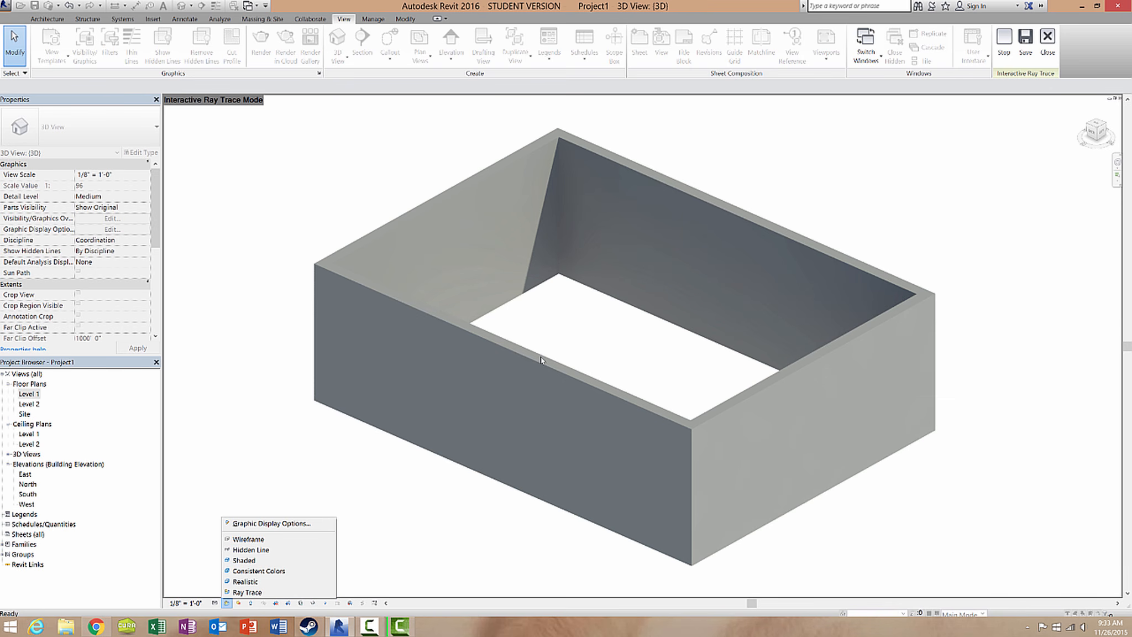
click(266, 550)
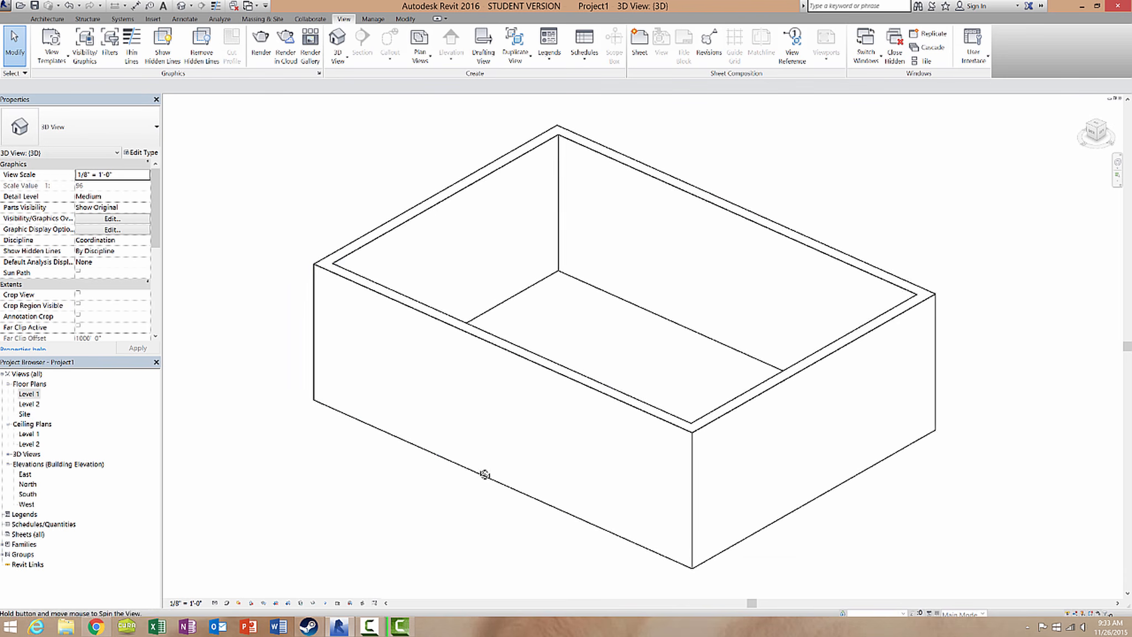
double_click(29, 393)
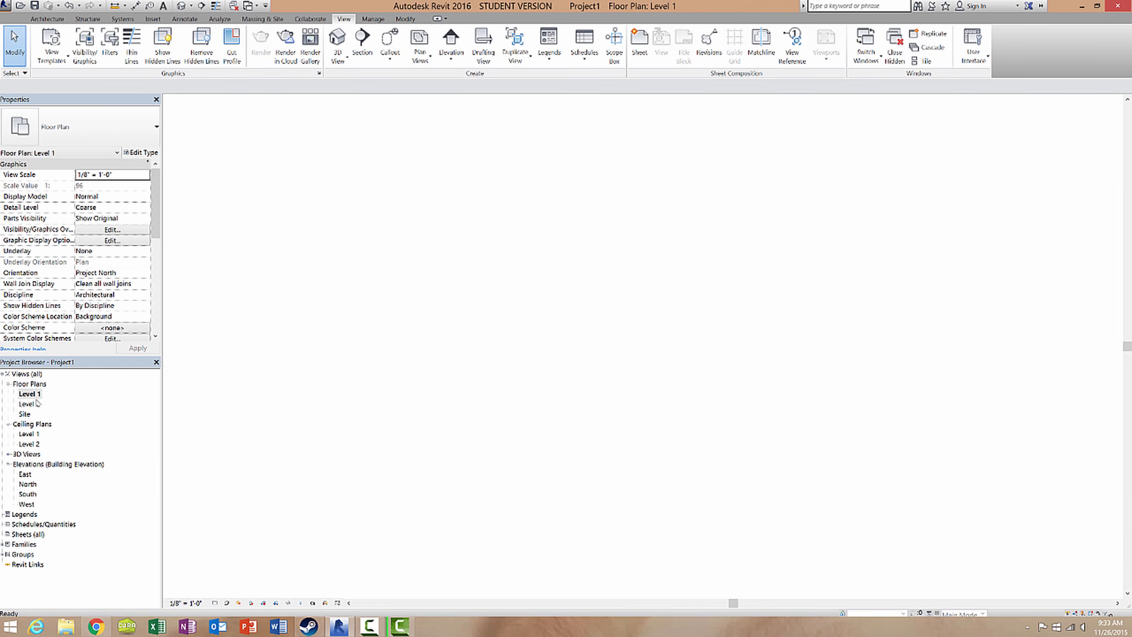
scroll(556, 283, up, 5)
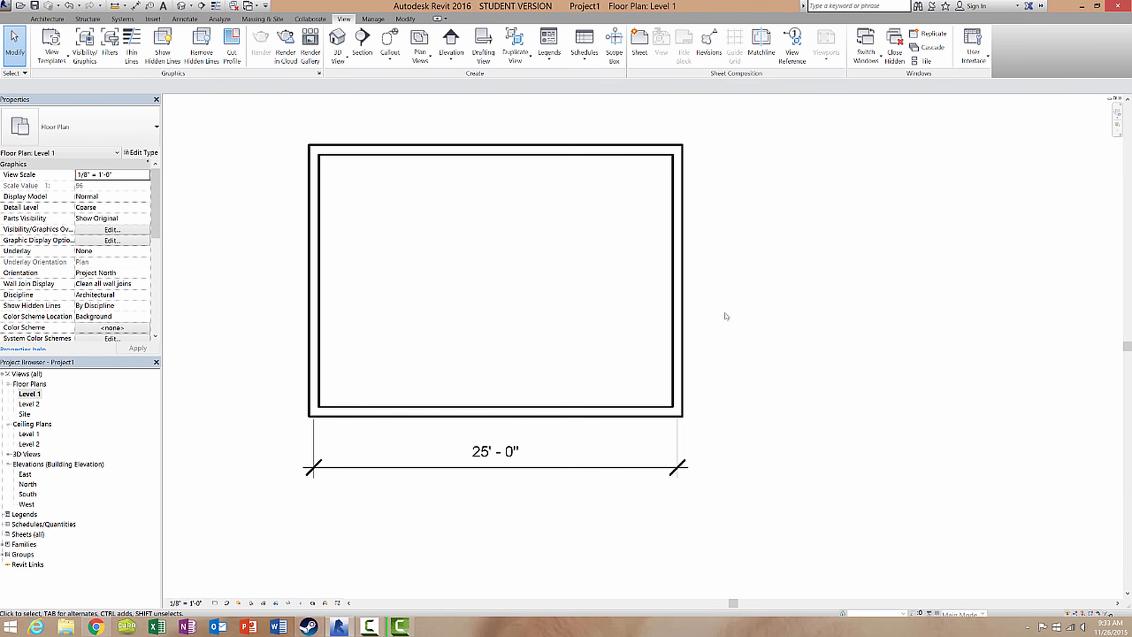
middle_drag(494, 305, 519, 309)
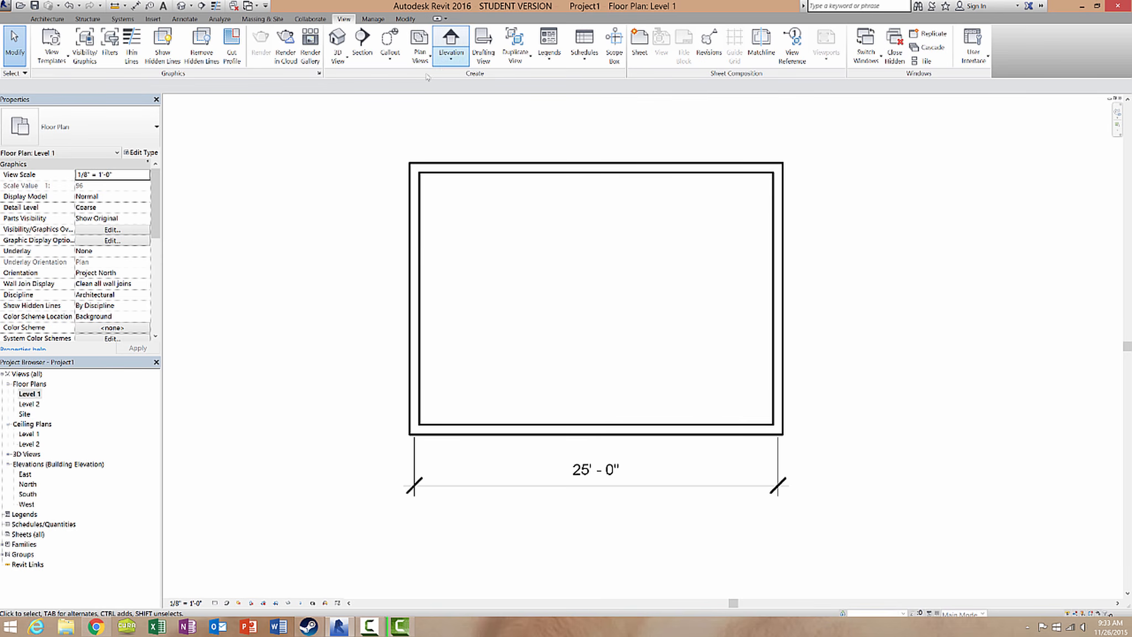
Open the layer structure of the west wall's type, Generic - 8", for editing
click(416, 258)
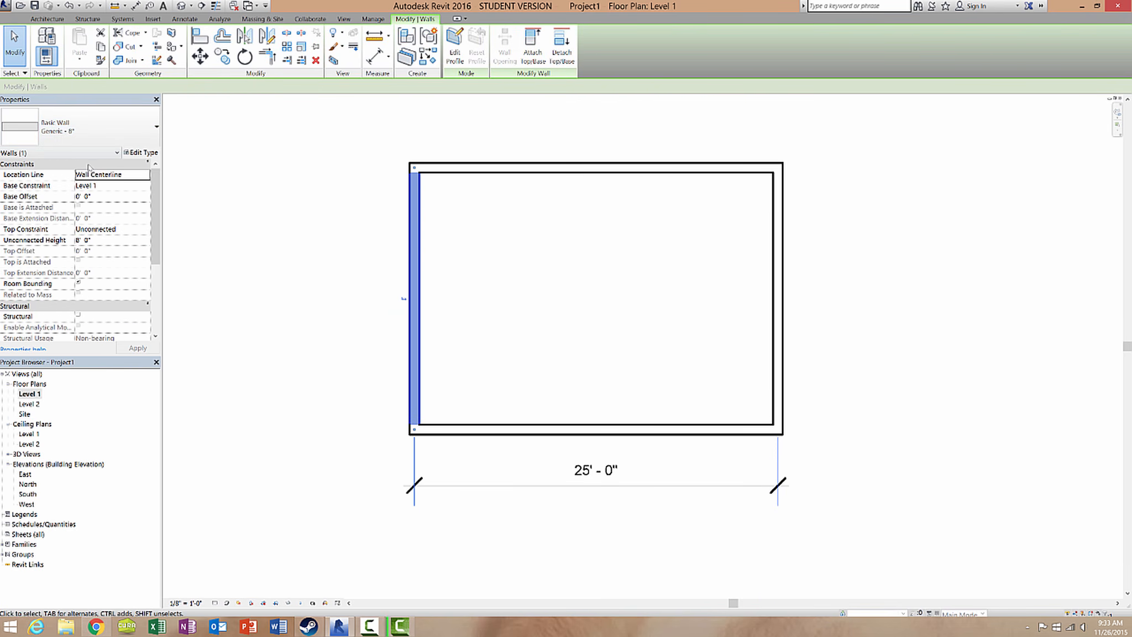
click(140, 153)
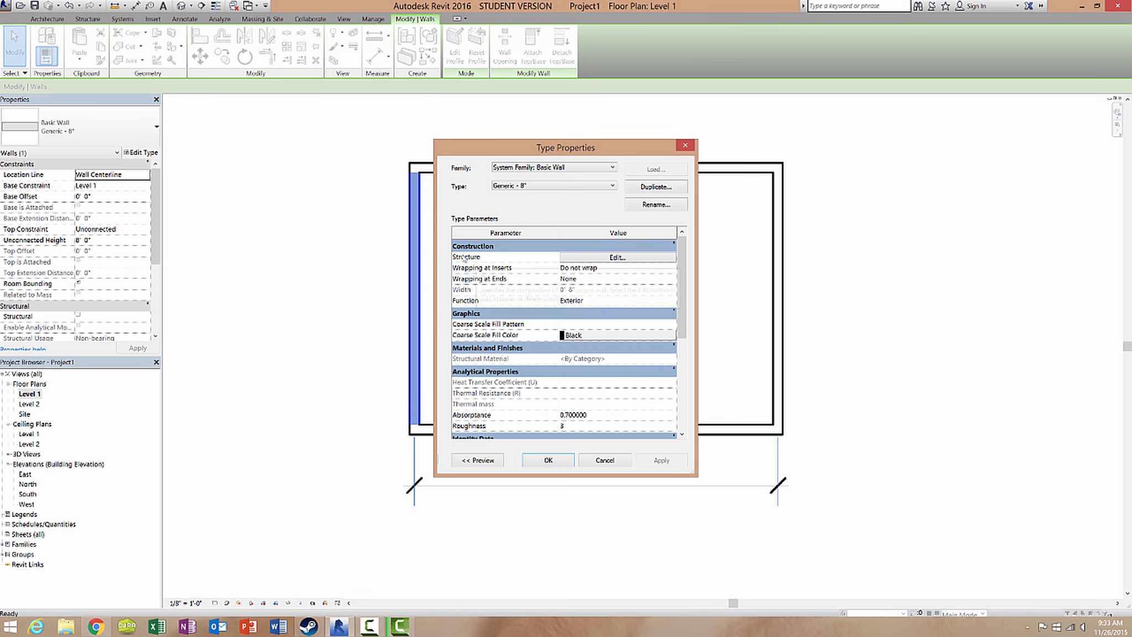
click(618, 262)
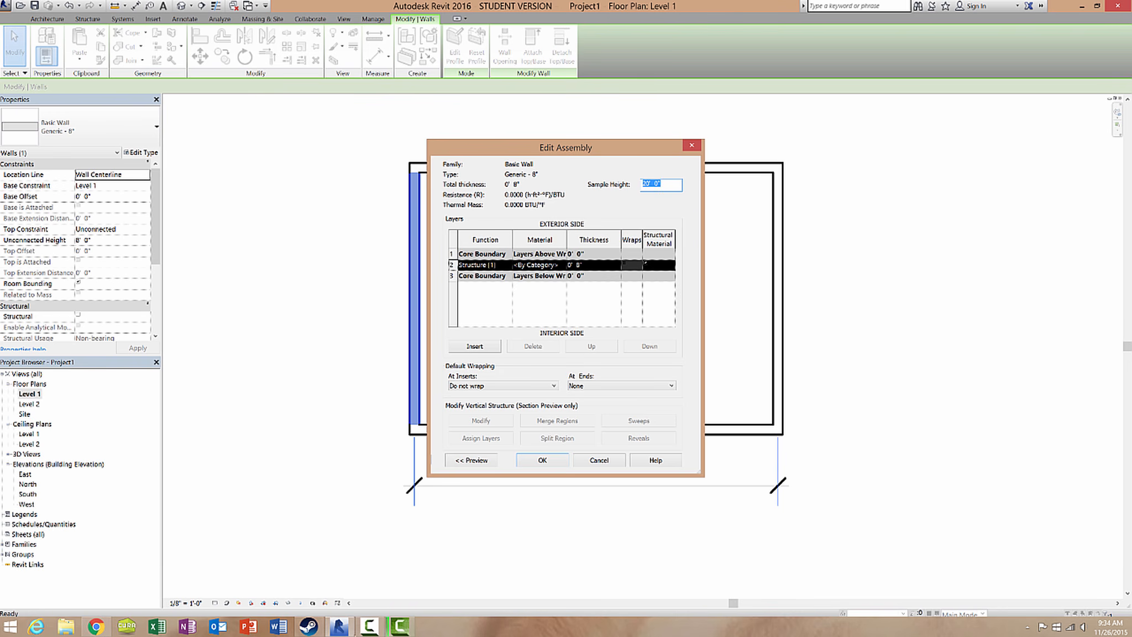
click(369, 626)
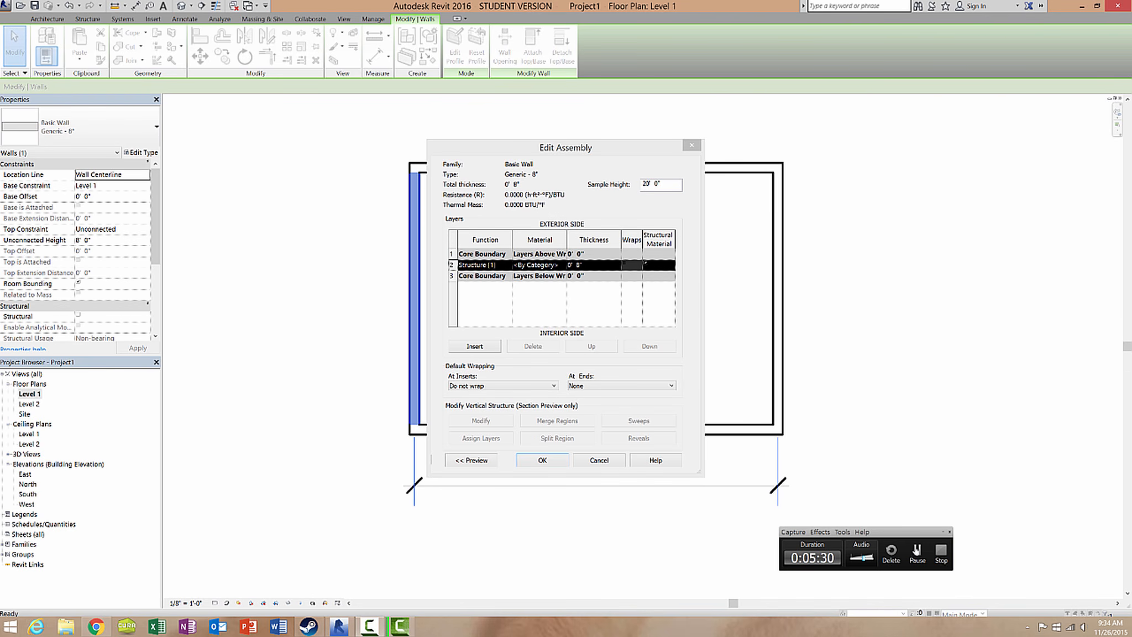
click(916, 550)
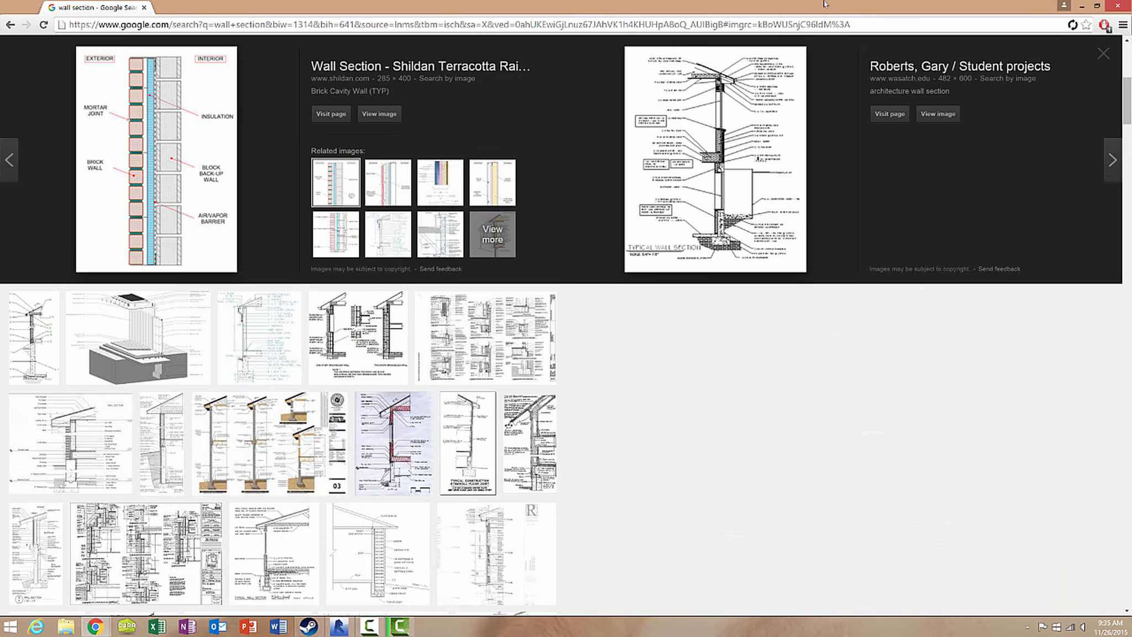
Switch to Chrome and examine the Shildan brick cavity wall section in the image results for its layer arrangement
scroll(639, 254, up, 1)
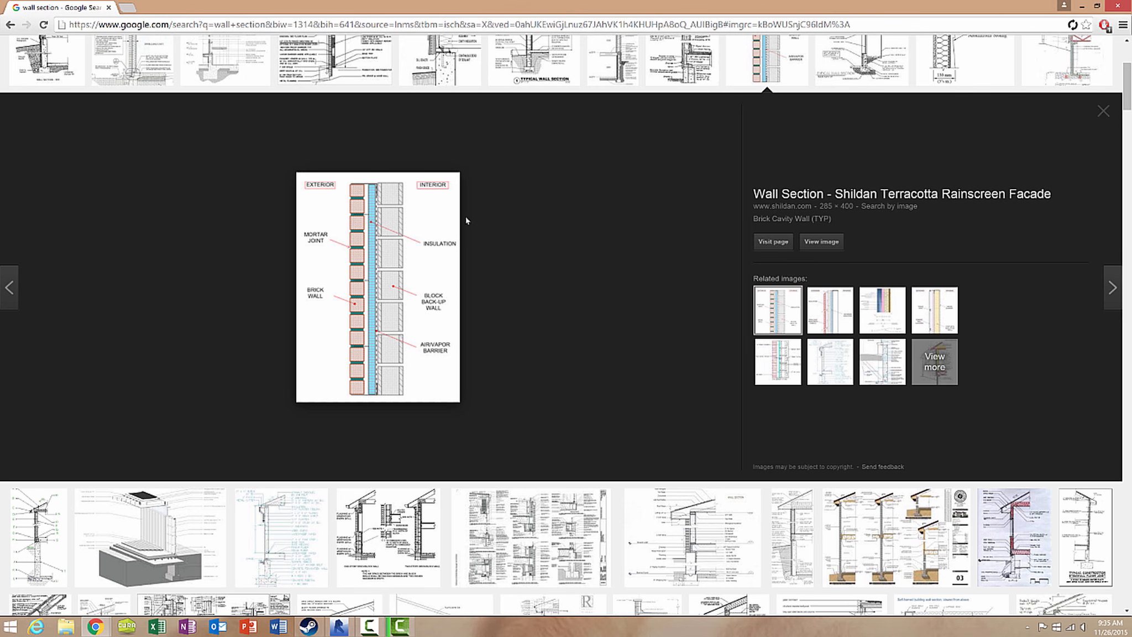
Switch back to Revit, leave the Generic - 8" layer editor without changes and duplicate the wall type as "Outside Wall"
key(alt+Tab)
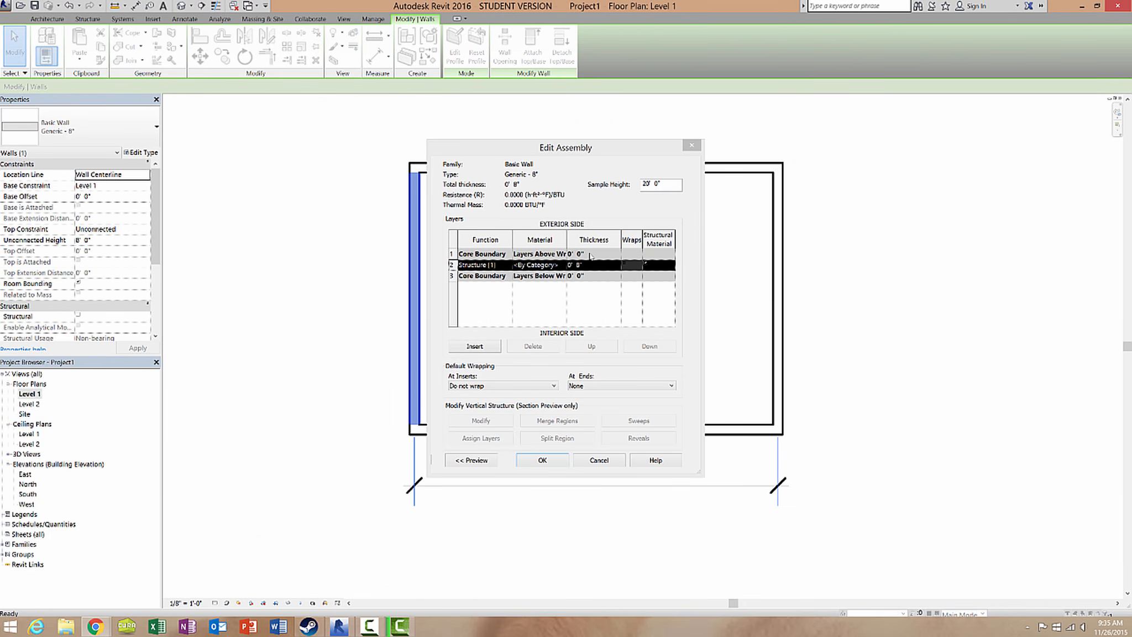
click(525, 308)
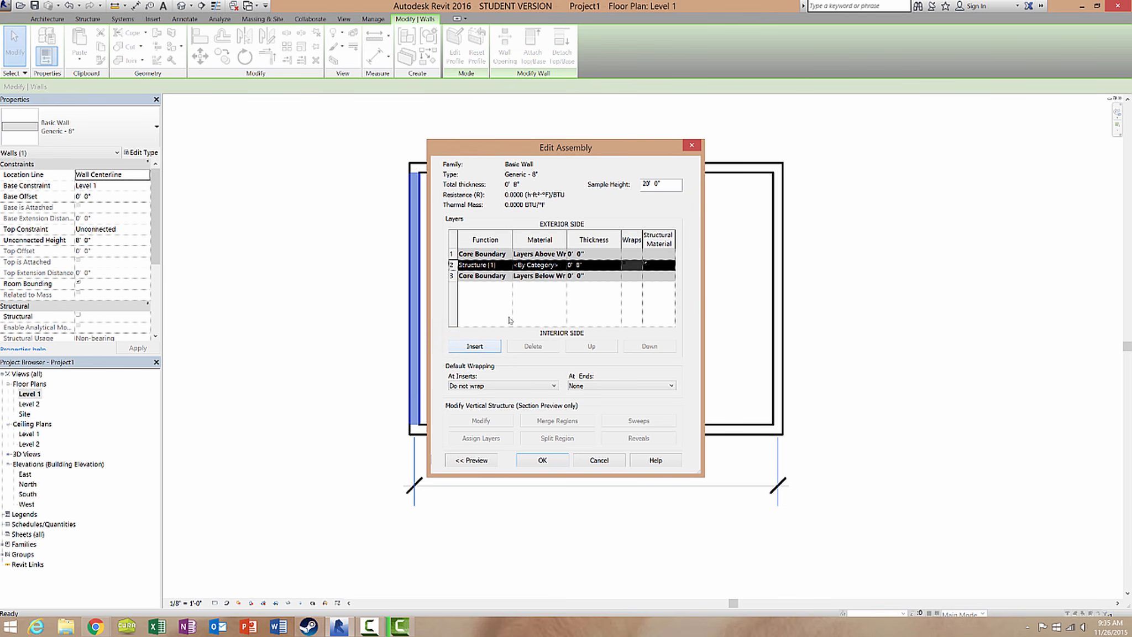
click(590, 462)
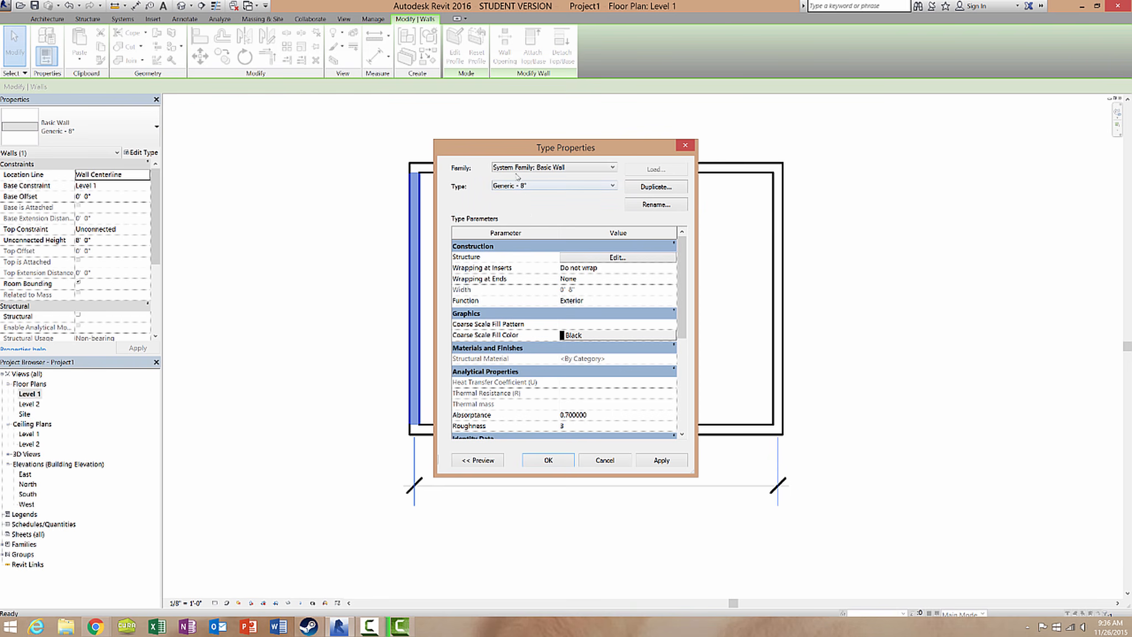
click(669, 188)
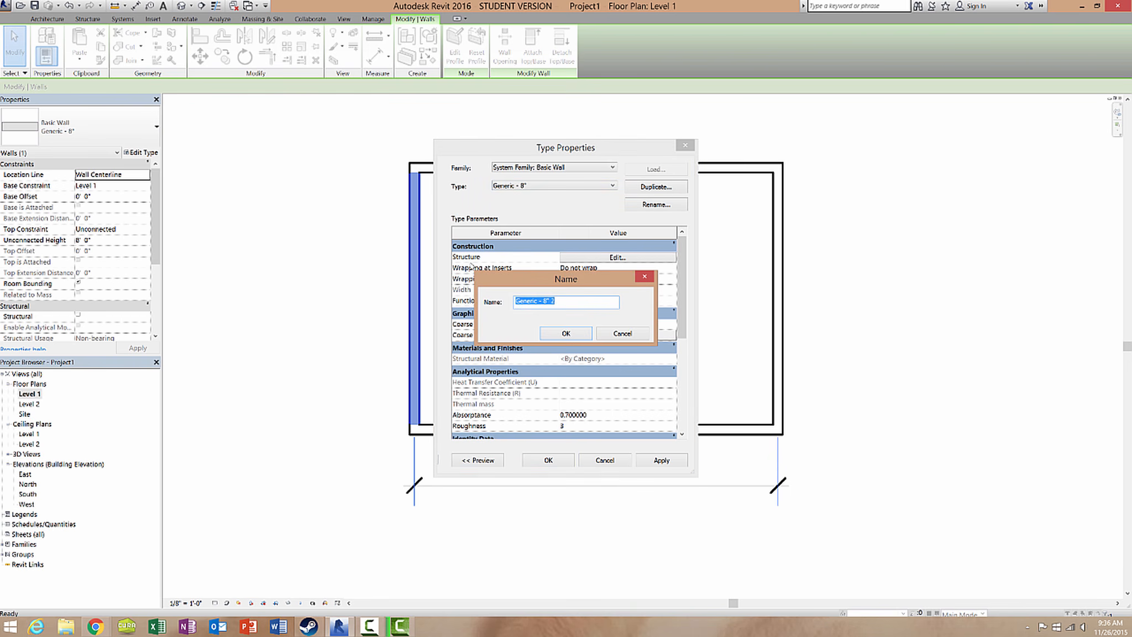
text(Outside Wall)
click(581, 335)
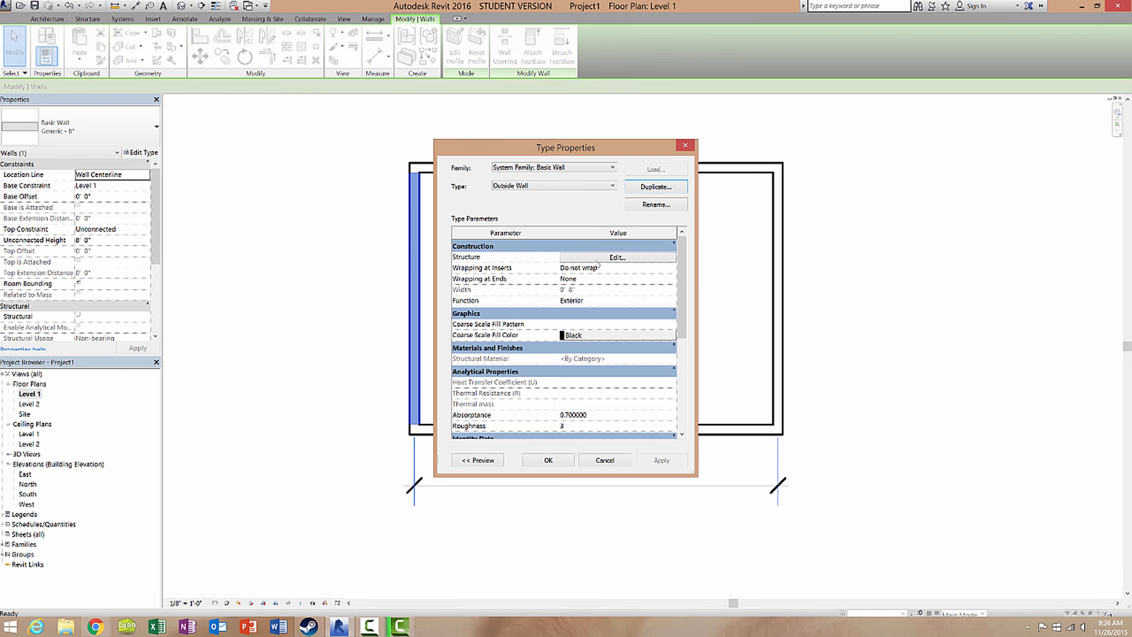
Insert a new layer above the existing structure layer of Outside Wall and review its function options, keeping Structure [1]
click(627, 258)
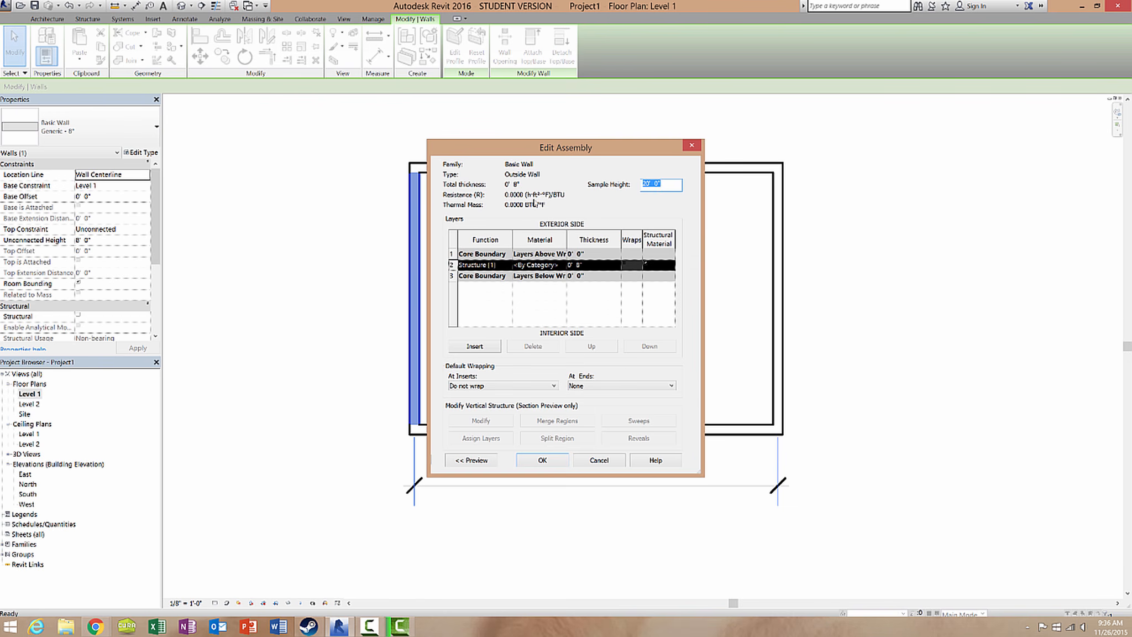
click(482, 347)
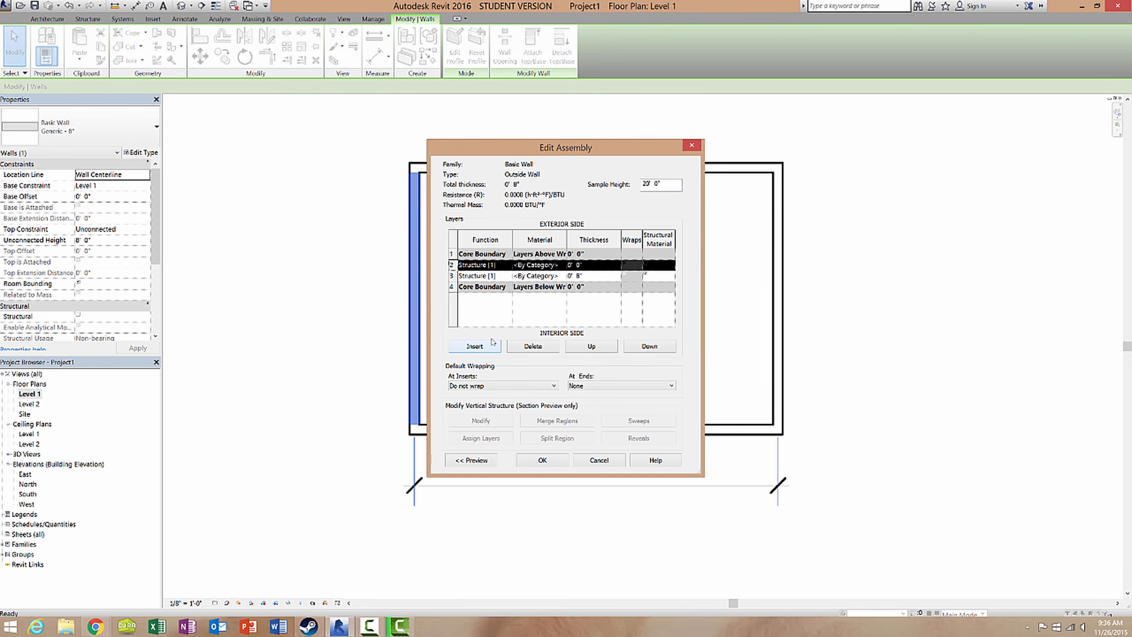
click(509, 265)
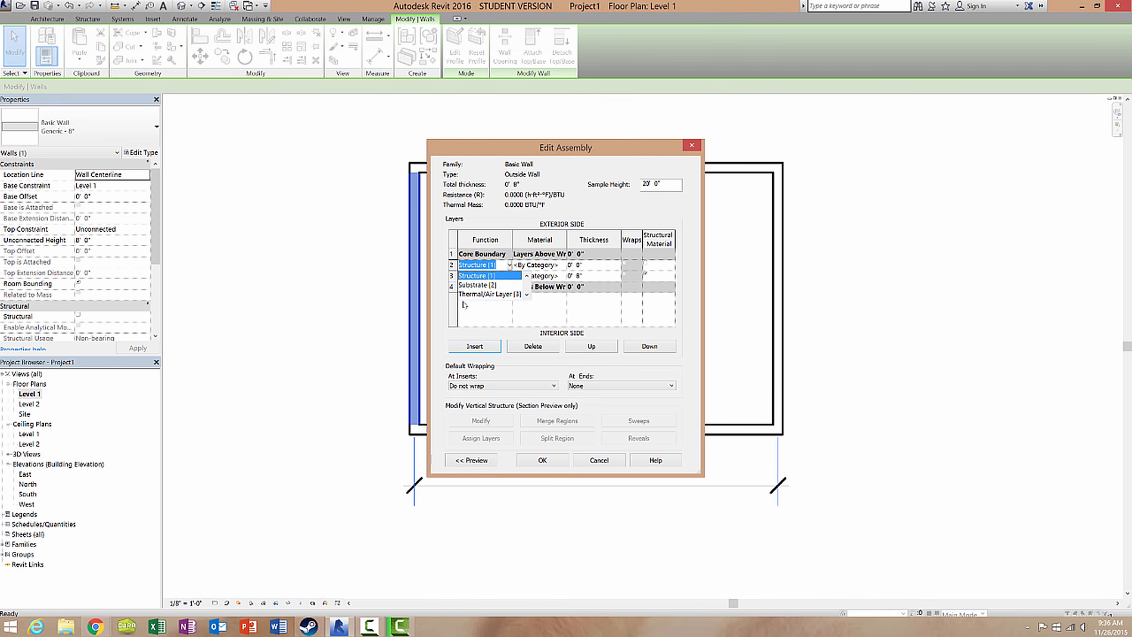
click(526, 295)
click(526, 295)
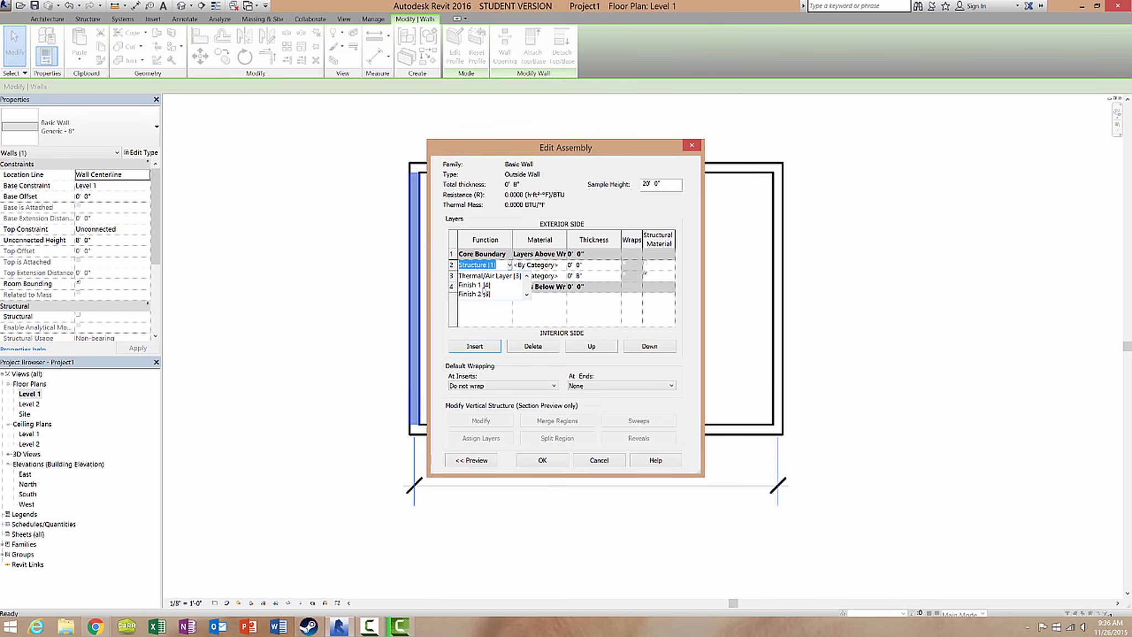
click(526, 294)
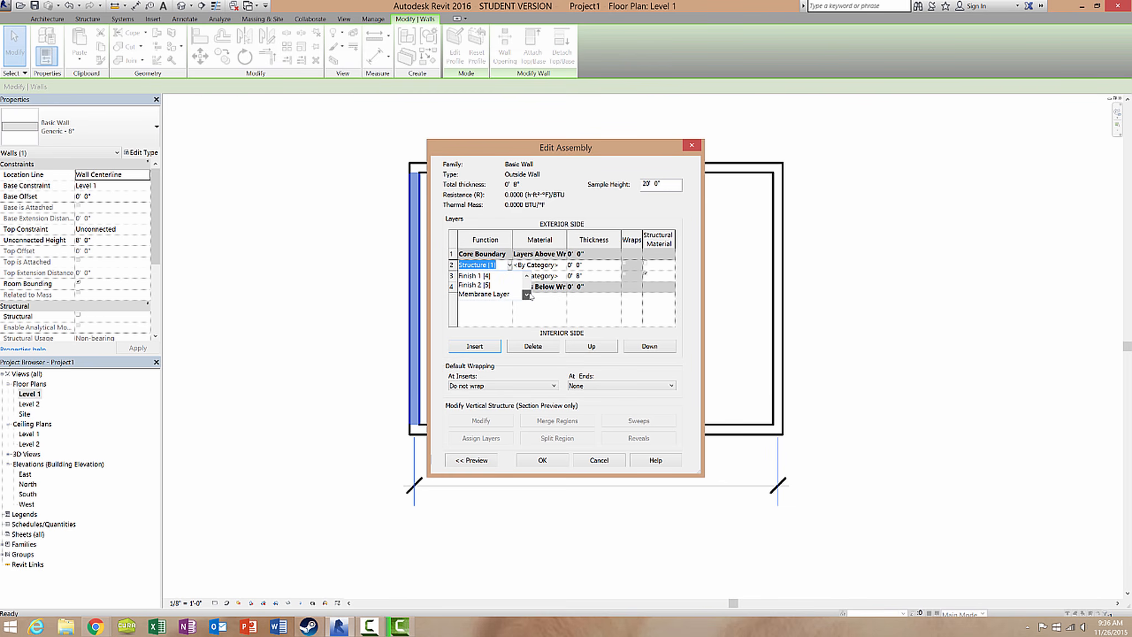
click(499, 312)
click(509, 265)
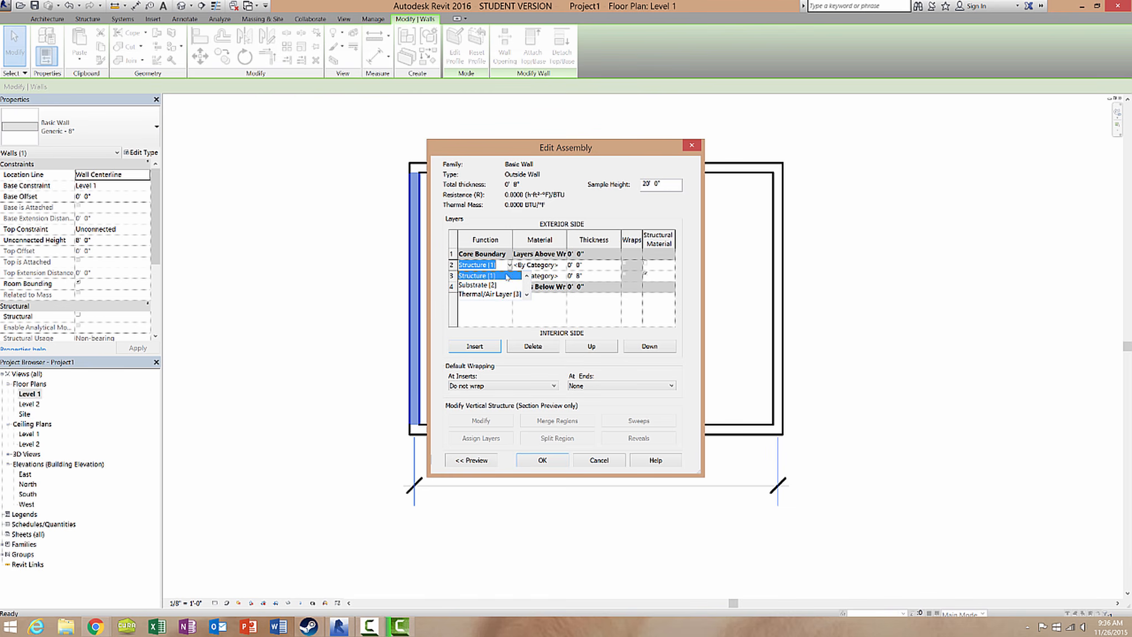
click(516, 320)
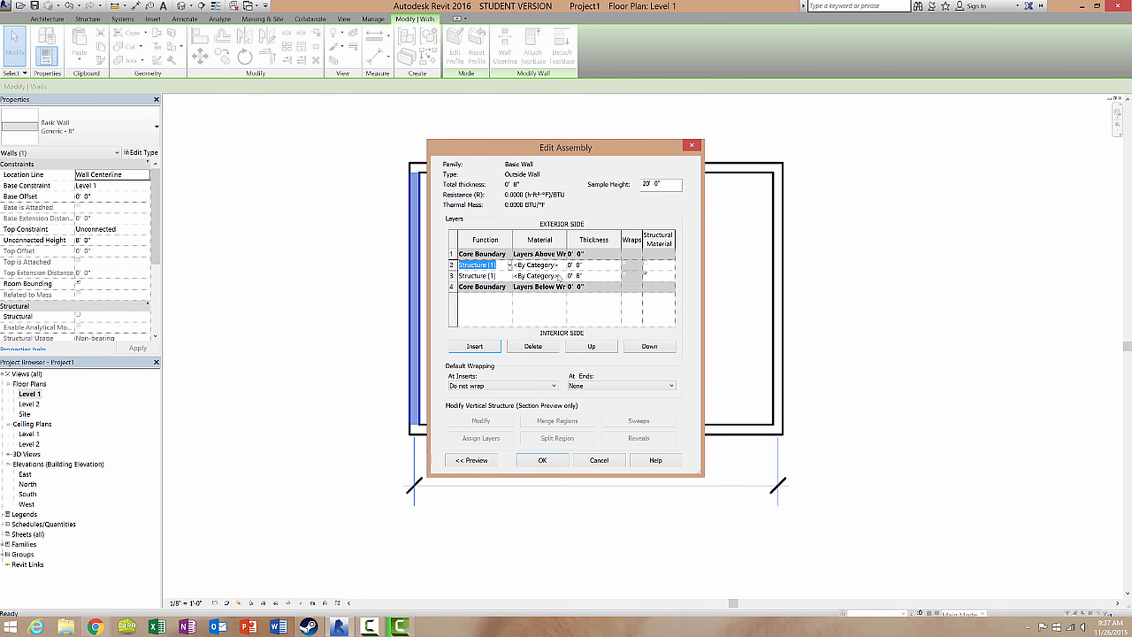
Set the new layer's thickness to 3" and assign it the Brick, Common material after checking its appearance
click(578, 266)
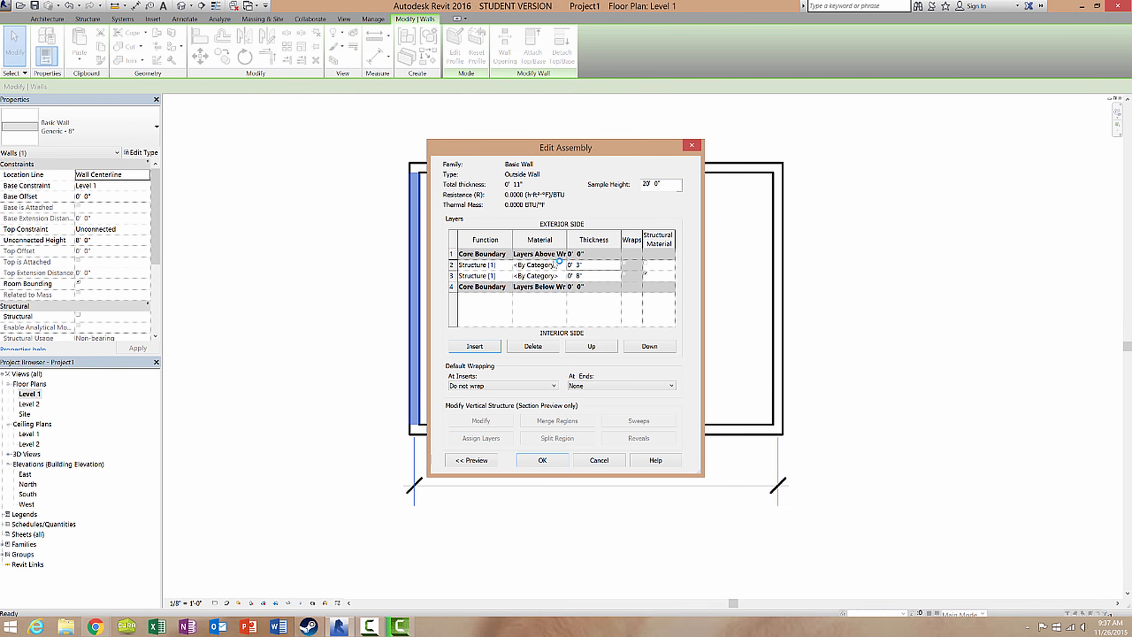
drag(532, 265, 550, 265)
click(561, 268)
click(561, 265)
click(564, 264)
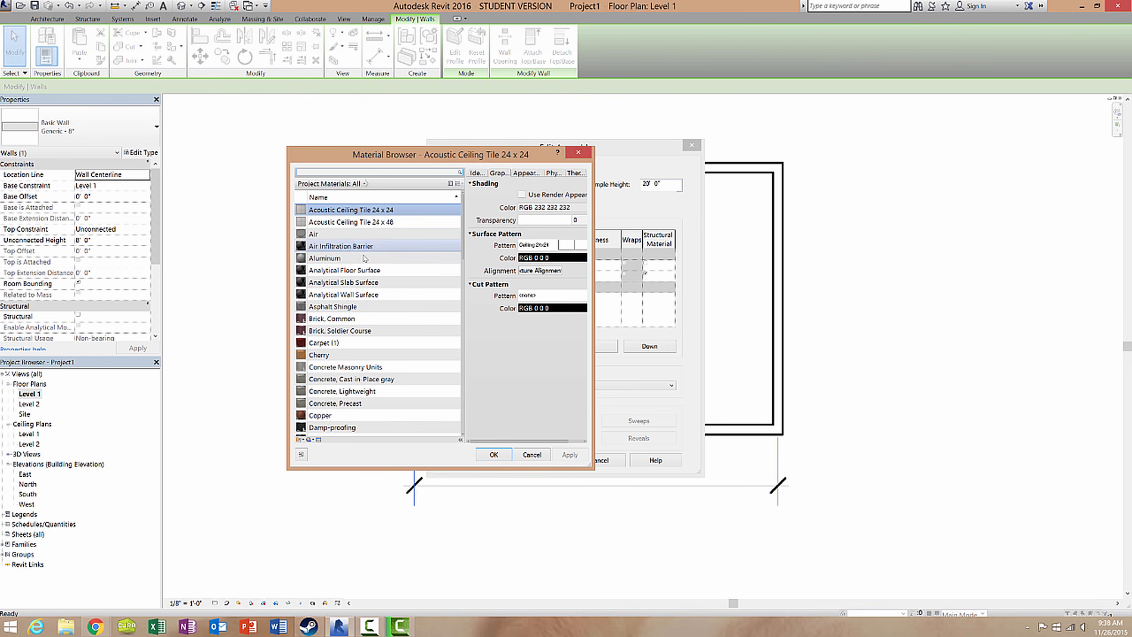
click(351, 318)
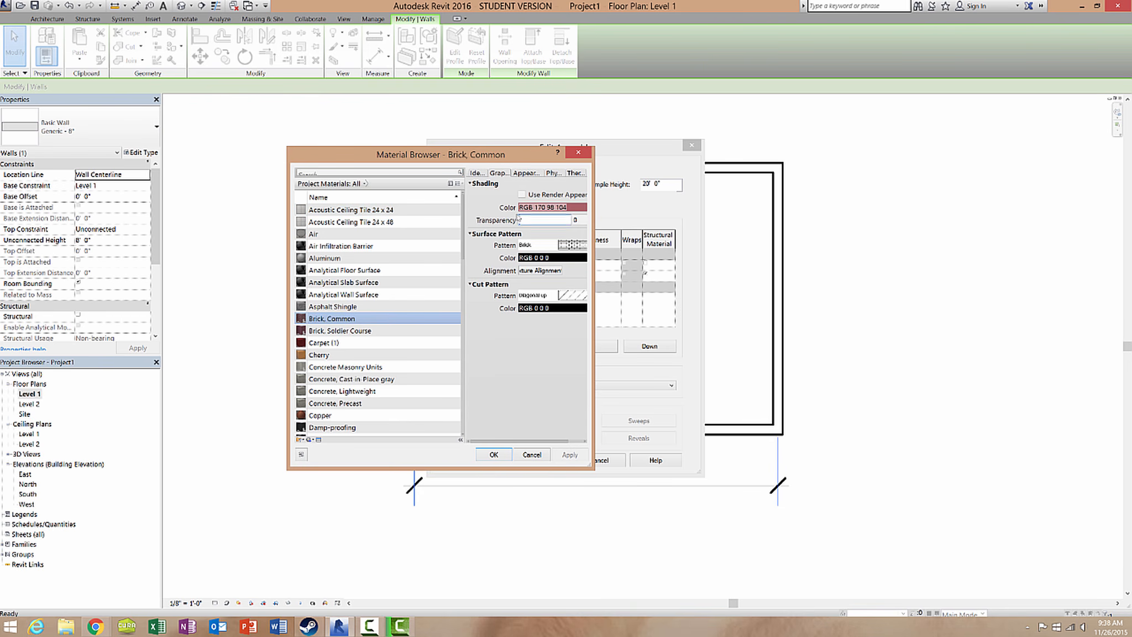
click(526, 172)
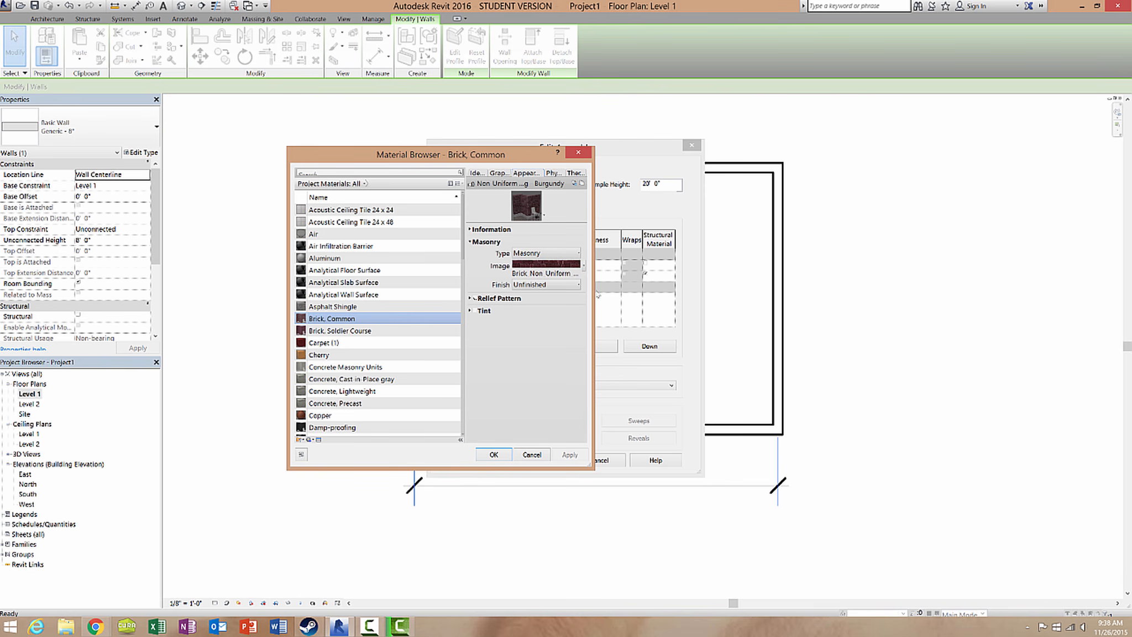
drag(594, 293, 866, 293)
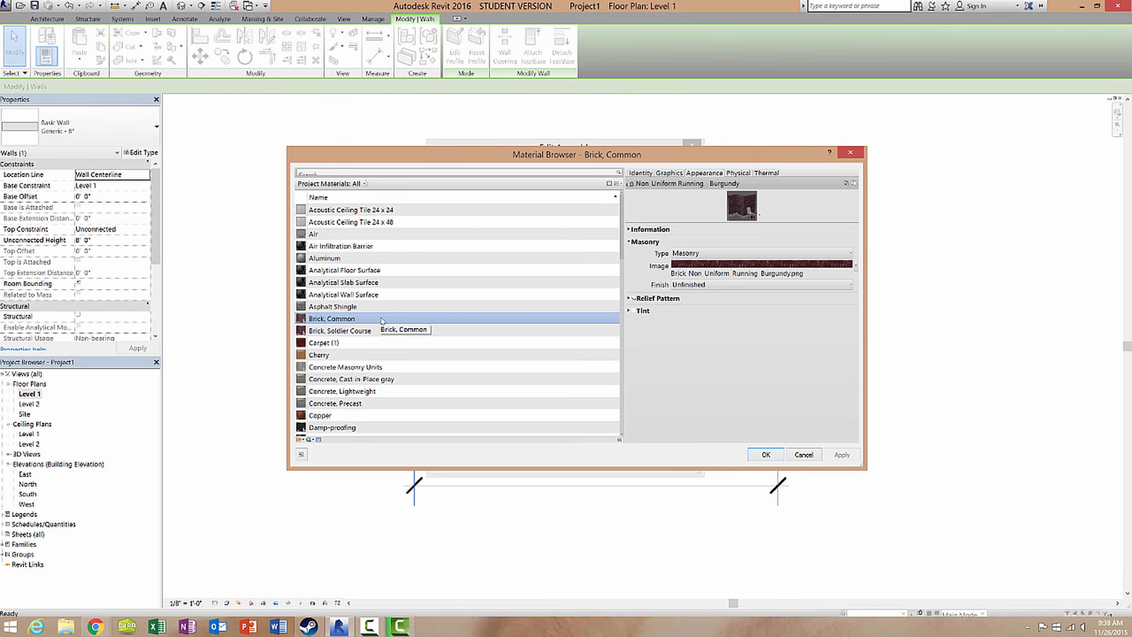
click(765, 455)
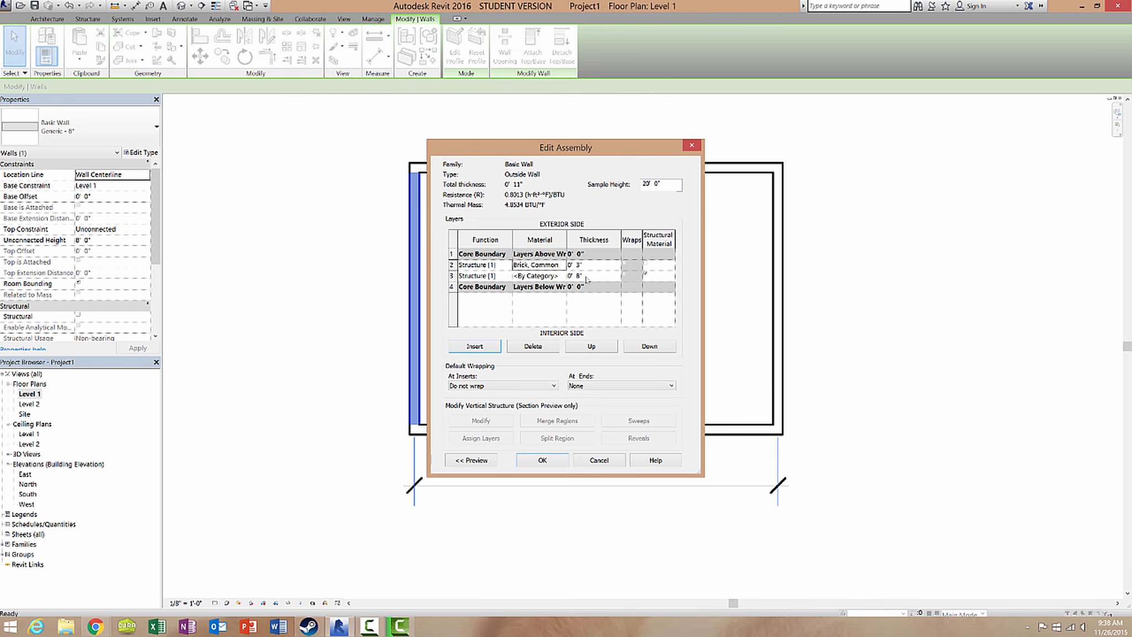
Set the thickness of the original By Category structure layer to 5"
double_click(577, 275)
click(579, 276)
double_click(579, 276)
key(BackSpace)
key(Return)
Move the Brick, Common layer outside the exterior core boundary
click(524, 265)
click(458, 264)
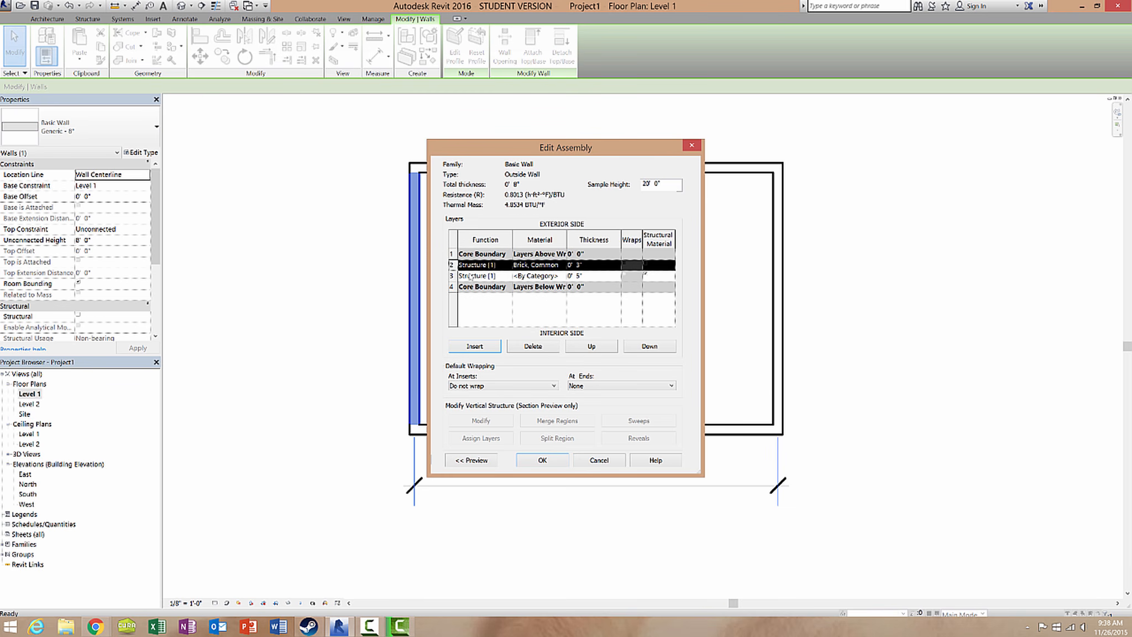
click(582, 347)
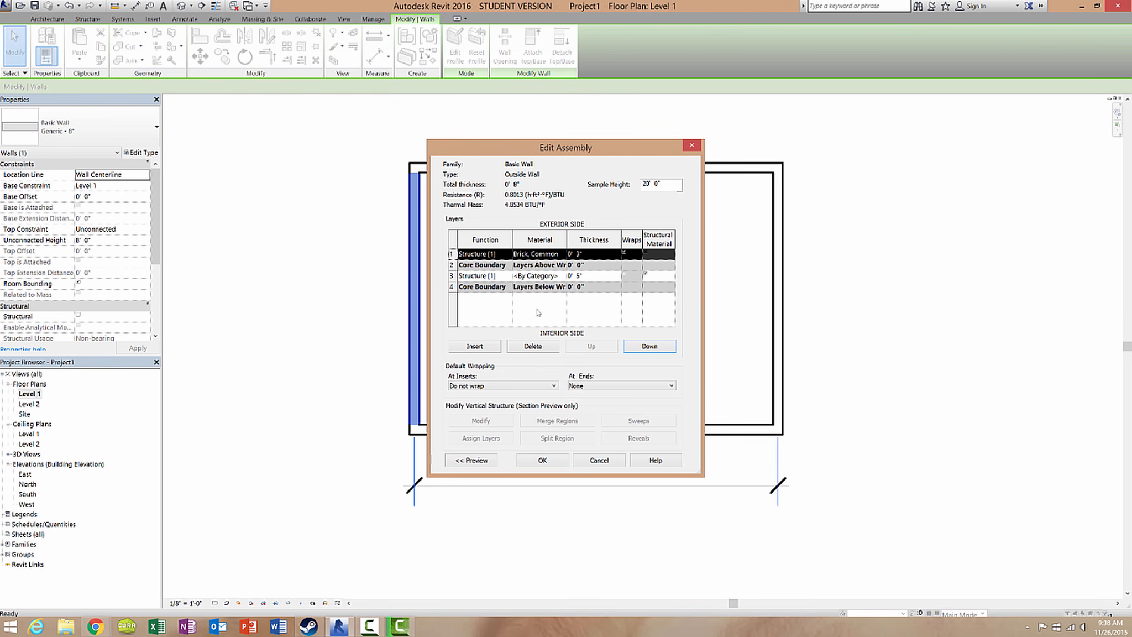
Insert another layer and place it inside the core, directly beneath the exterior core boundary
click(493, 349)
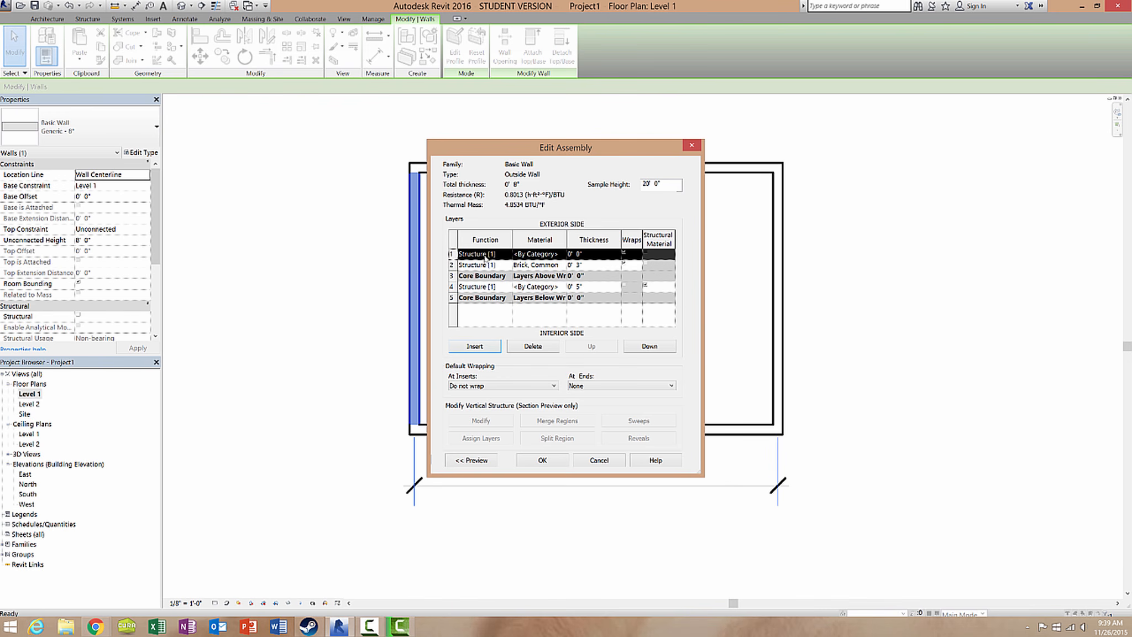
click(649, 346)
click(649, 345)
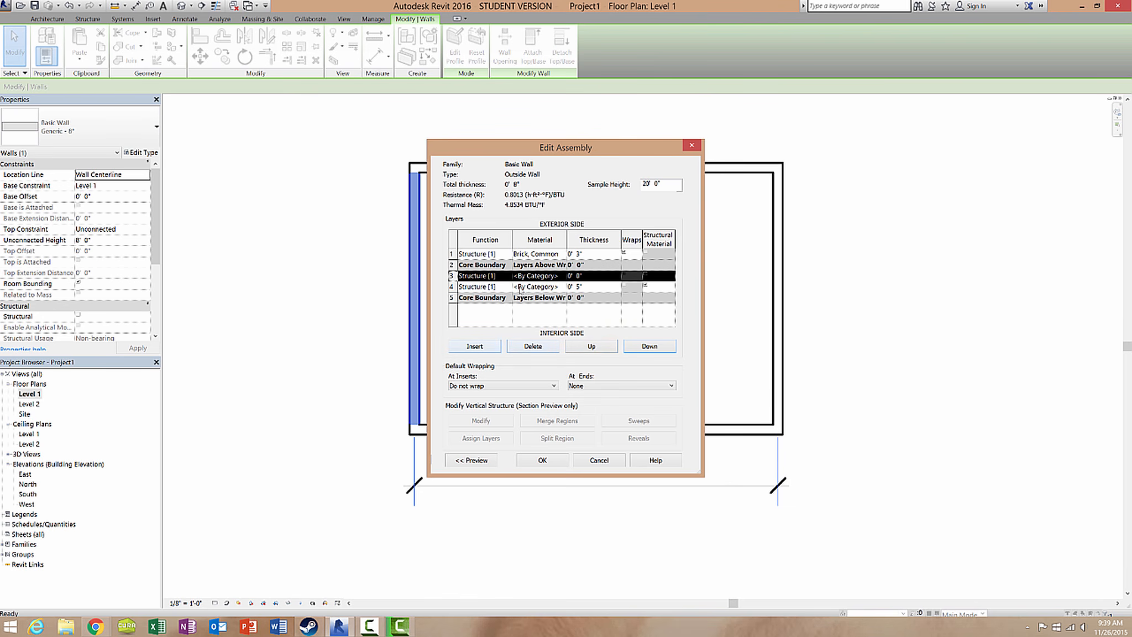
Set the thickness of the new layer inside the core to 1"
click(549, 277)
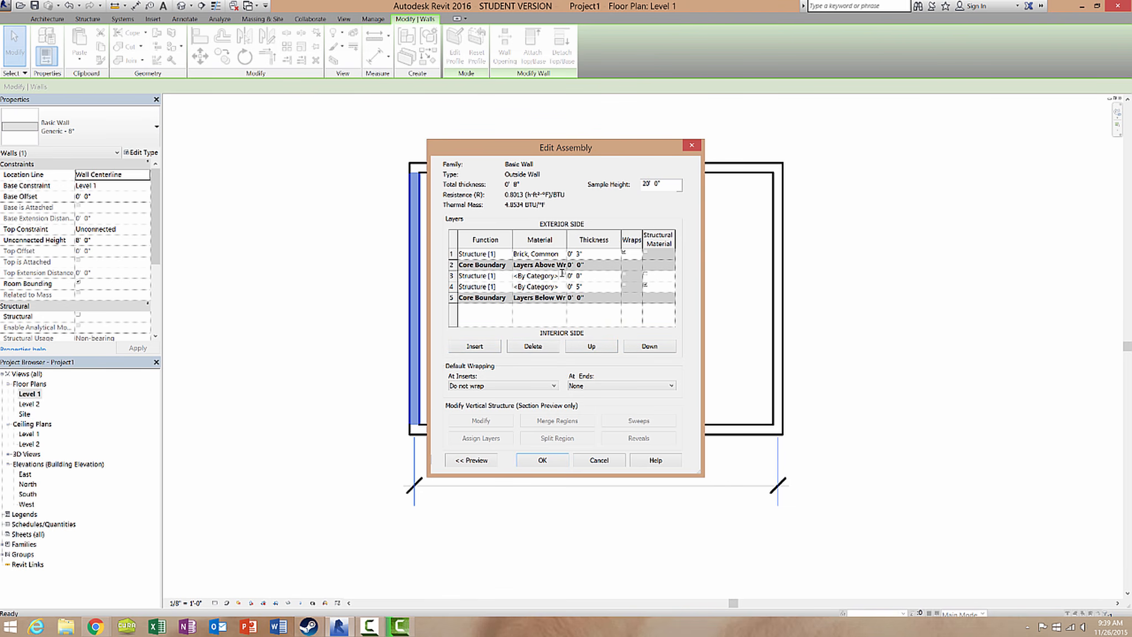
click(575, 275)
double_click(574, 275)
click(579, 276)
drag(580, 275, 576, 275)
text(1)
Open the material choices for the 1" layer and search the project materials for "insula"
click(551, 275)
click(559, 275)
click(561, 275)
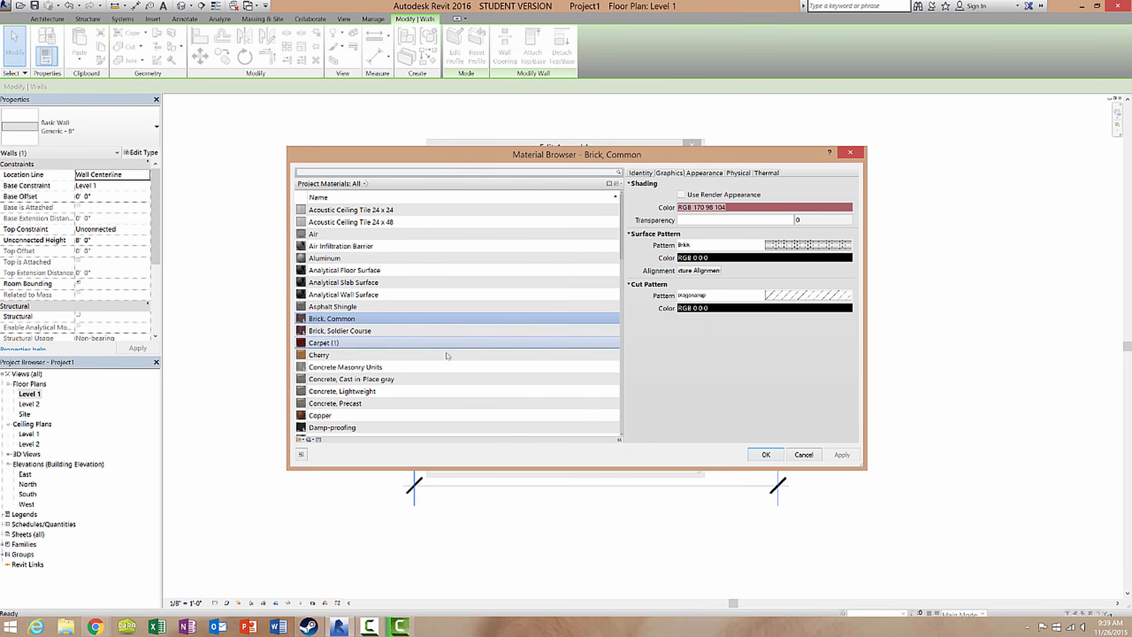
click(417, 172)
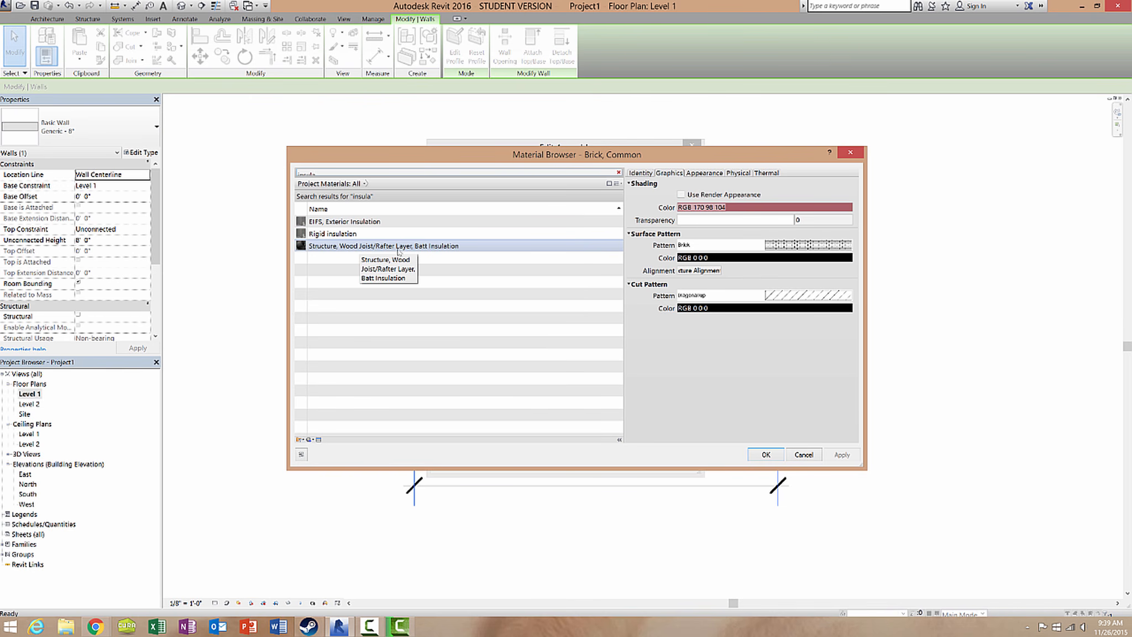
Compare the appearance of the batt and rigid insulation materials and assign Rigid insulation to the 1" layer
click(433, 247)
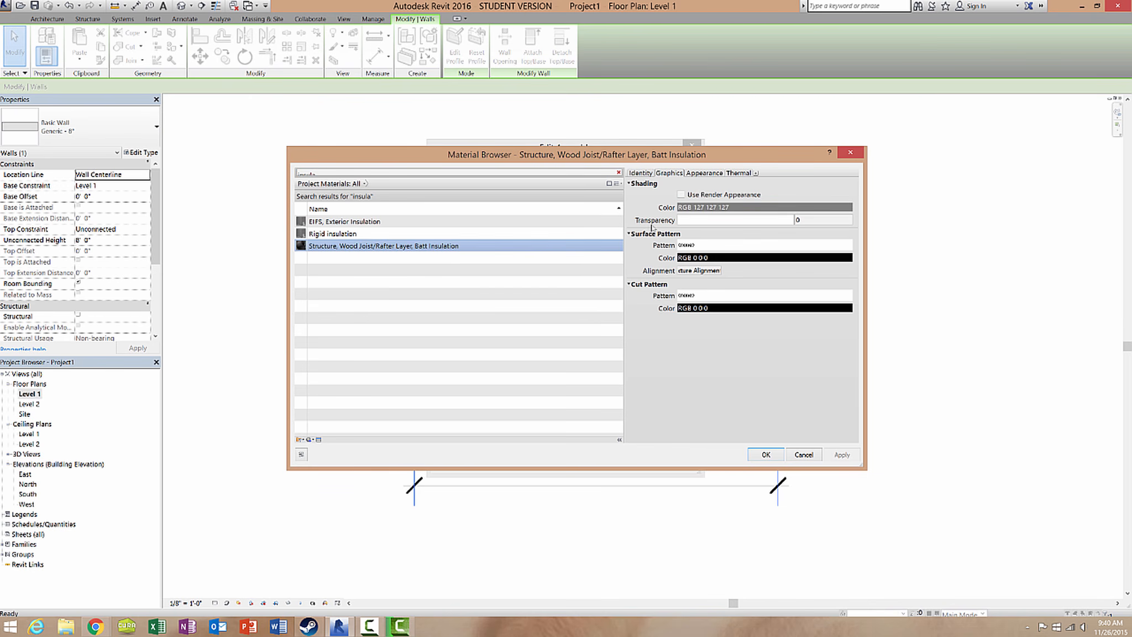
click(703, 173)
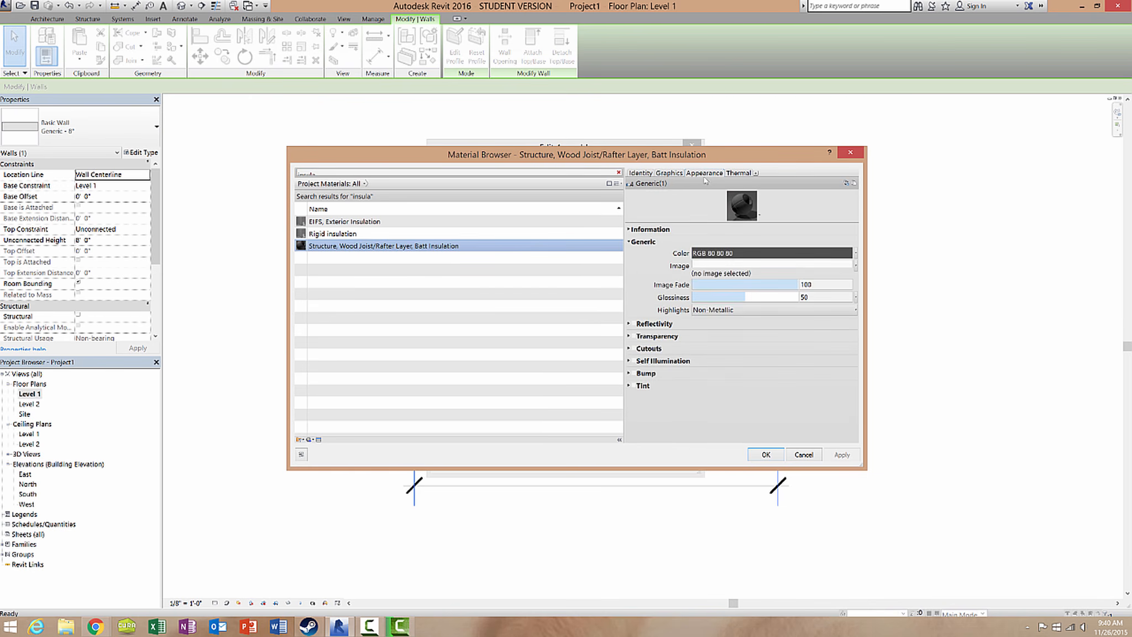
click(338, 235)
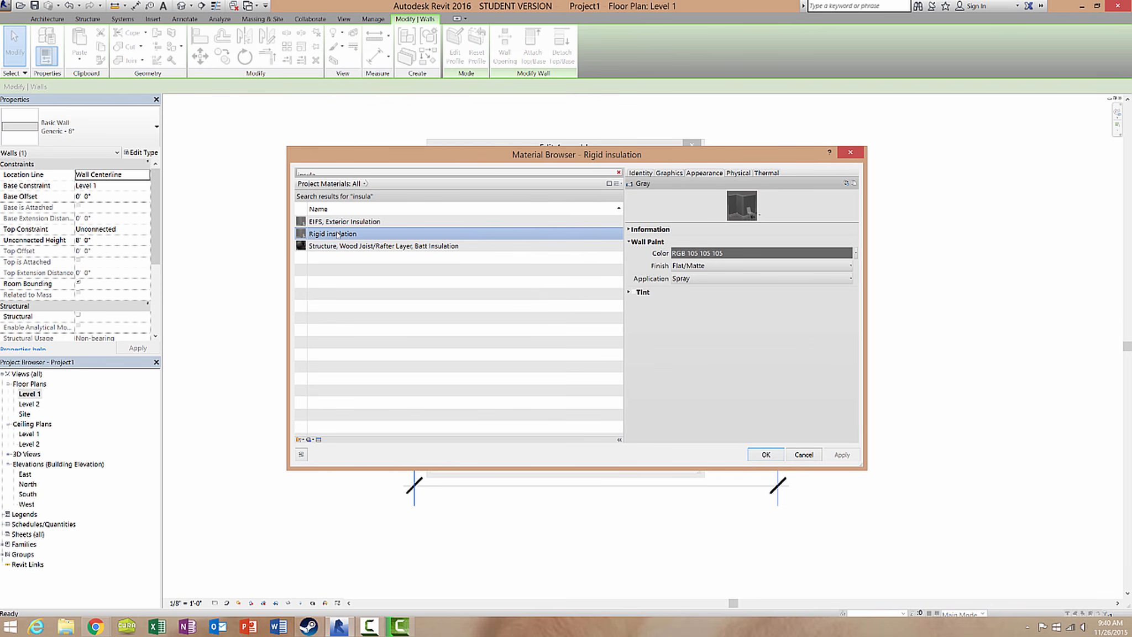
click(338, 245)
click(338, 237)
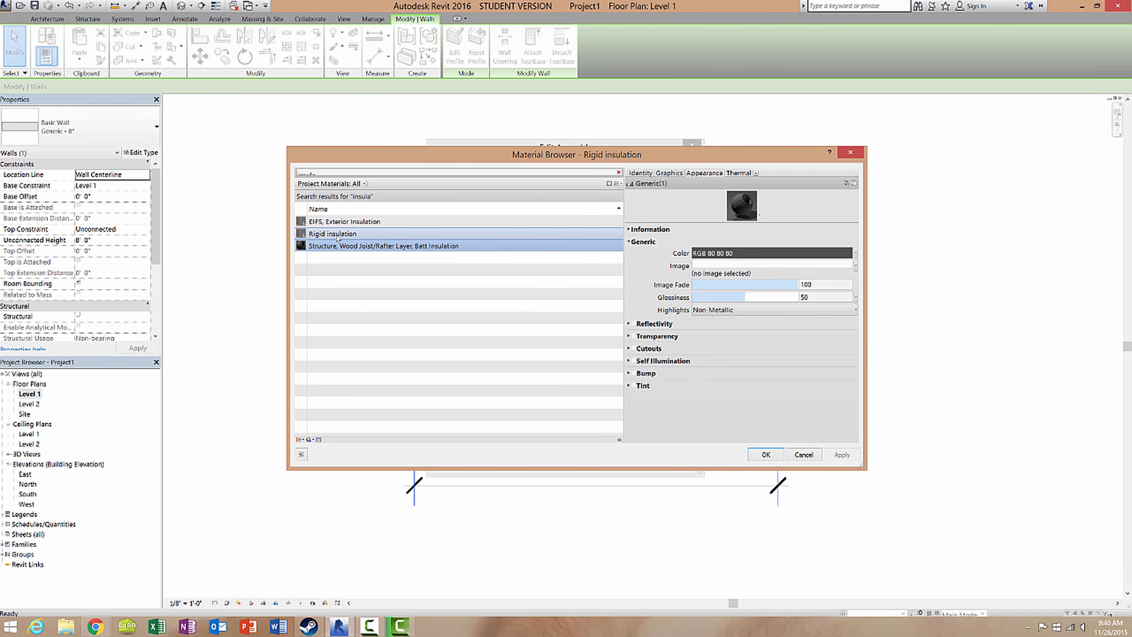
click(338, 245)
click(338, 235)
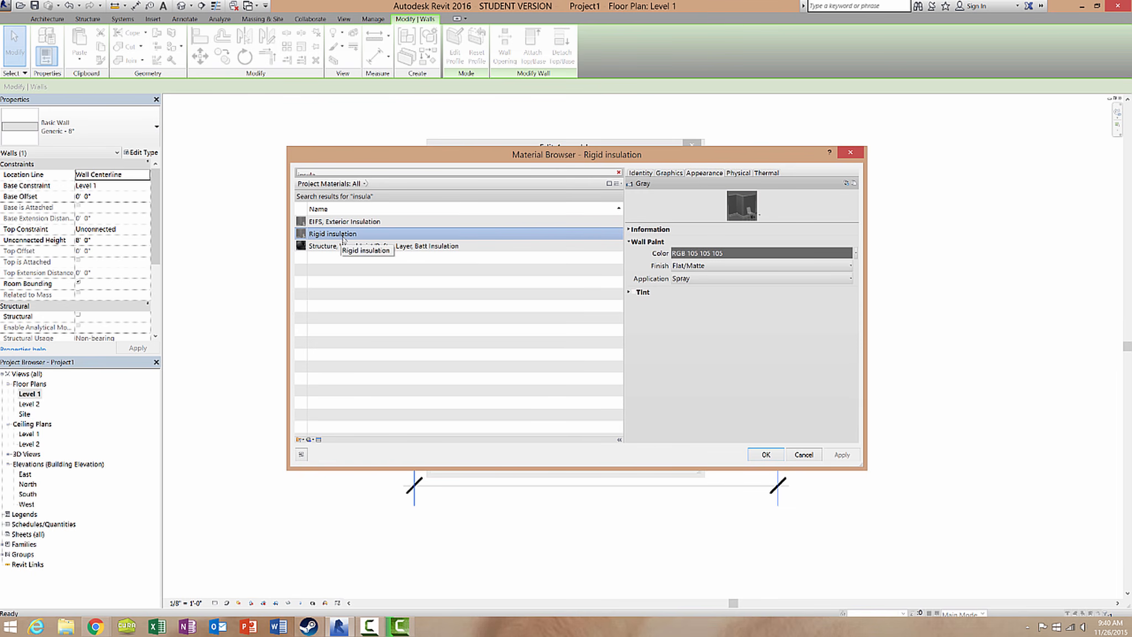
click(779, 457)
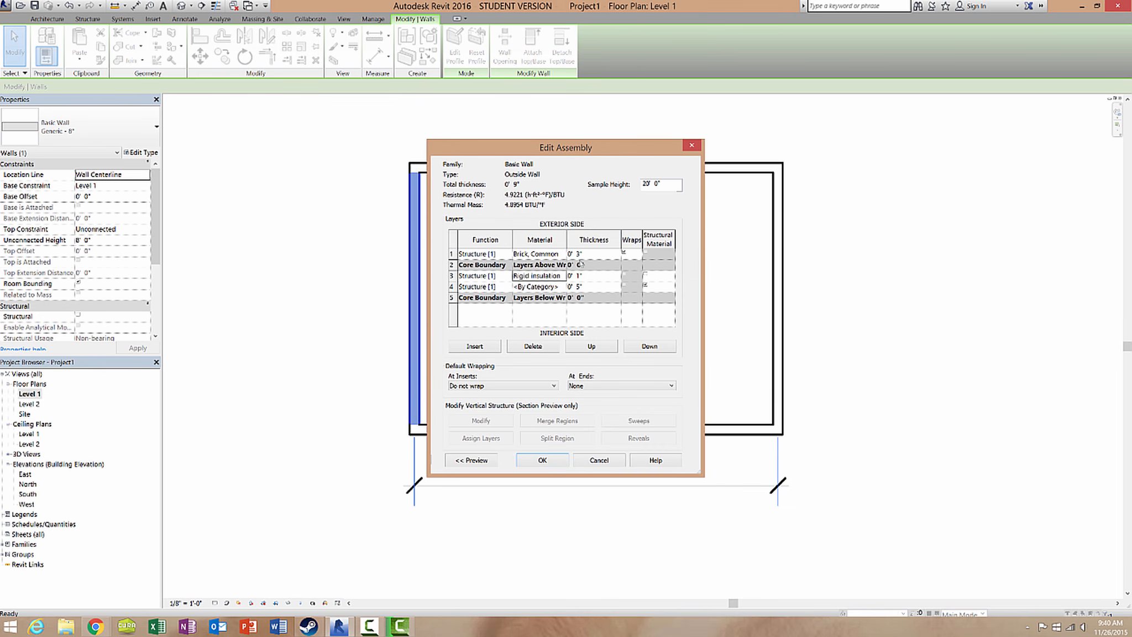
Set the thickness of the By Category structure layer beneath the rigid insulation to 4"
click(578, 287)
key(BackSpace)
text(4)
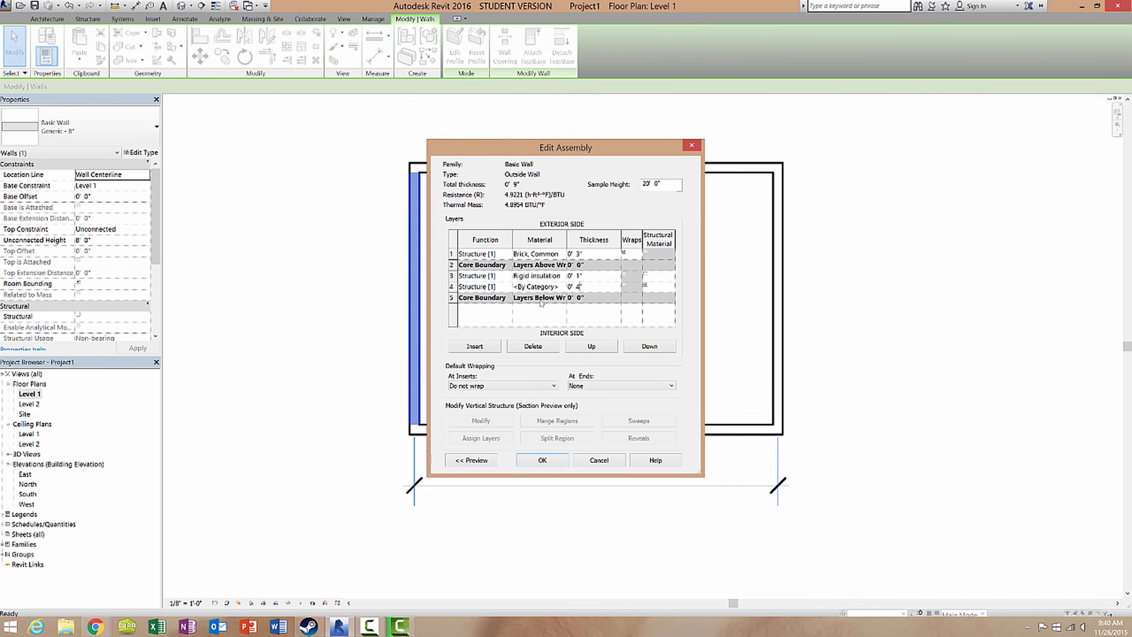